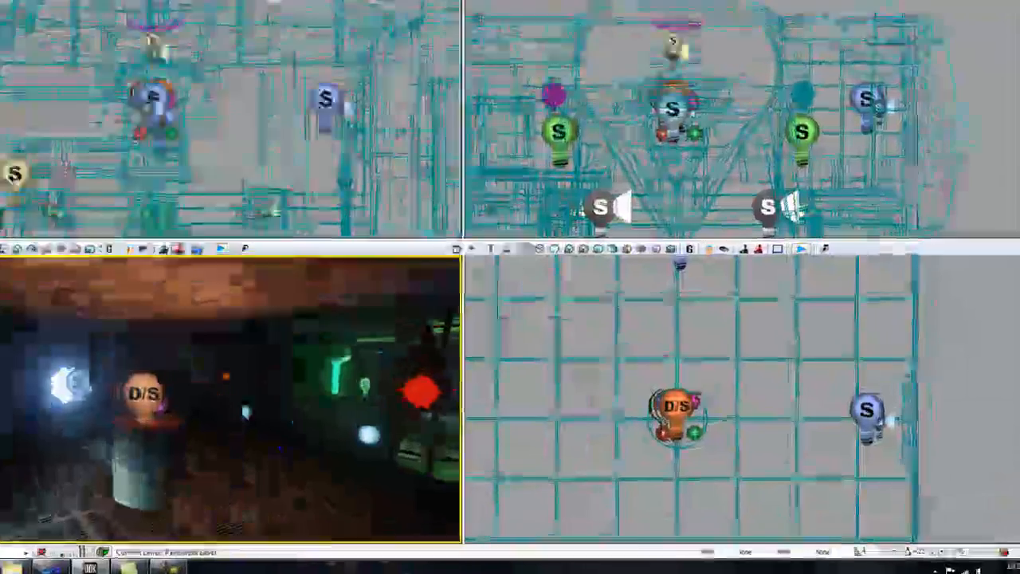
Examine the barrel static mesh and the emitter on top of it in the perspective view
{"action": "right_click_drag", "start_coordinate": [387, 464], "coordinate": [336, 460]}
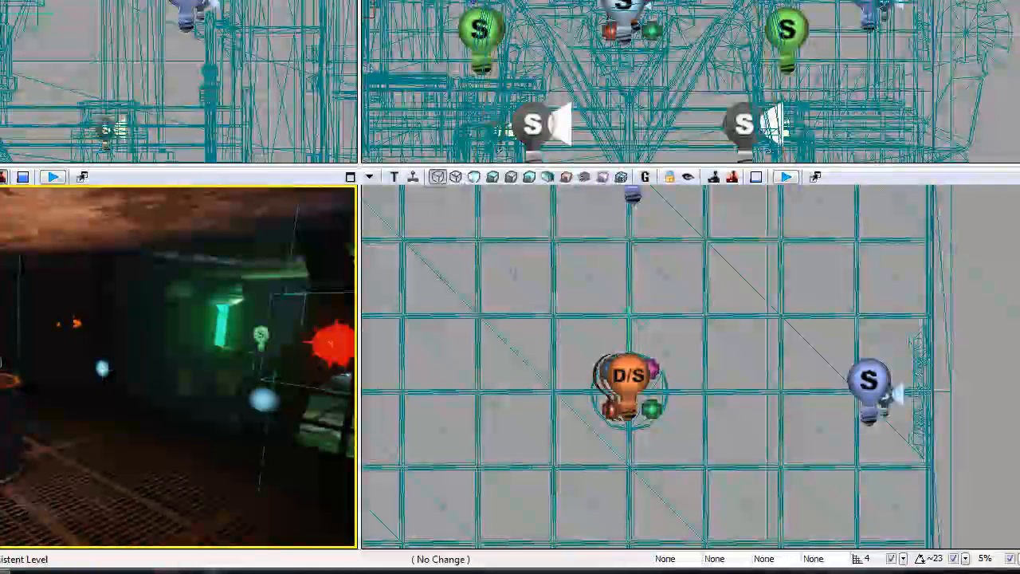
{"action": "left_click", "coordinate": [11, 427]}
{"action": "right_click", "coordinate": [11, 426]}
{"action": "right_click_drag", "start_coordinate": [127, 453], "coordinate": [106, 459]}
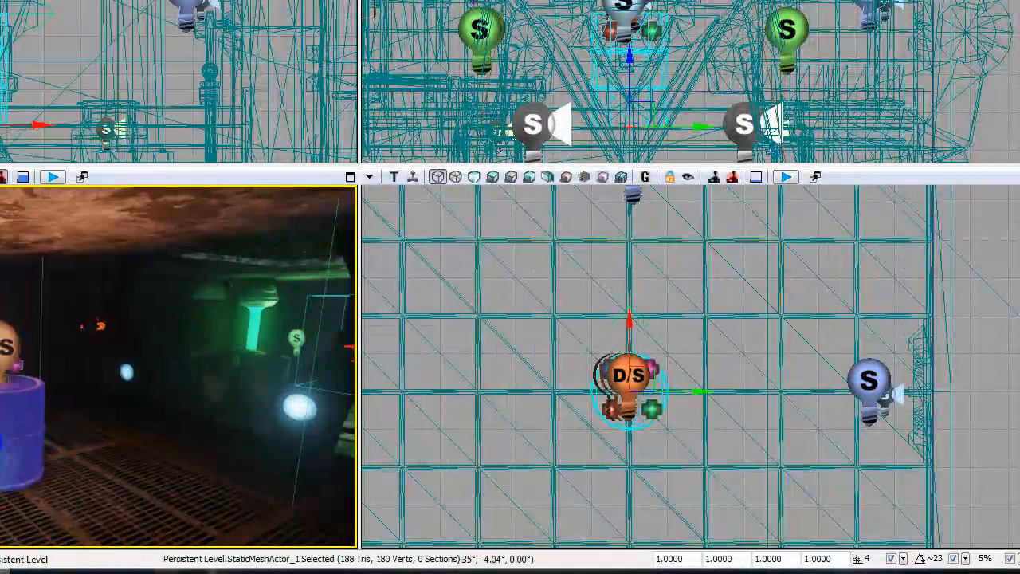
{"action": "left_click_drag", "start_coordinate": [106, 459], "coordinate": [105, 476]}
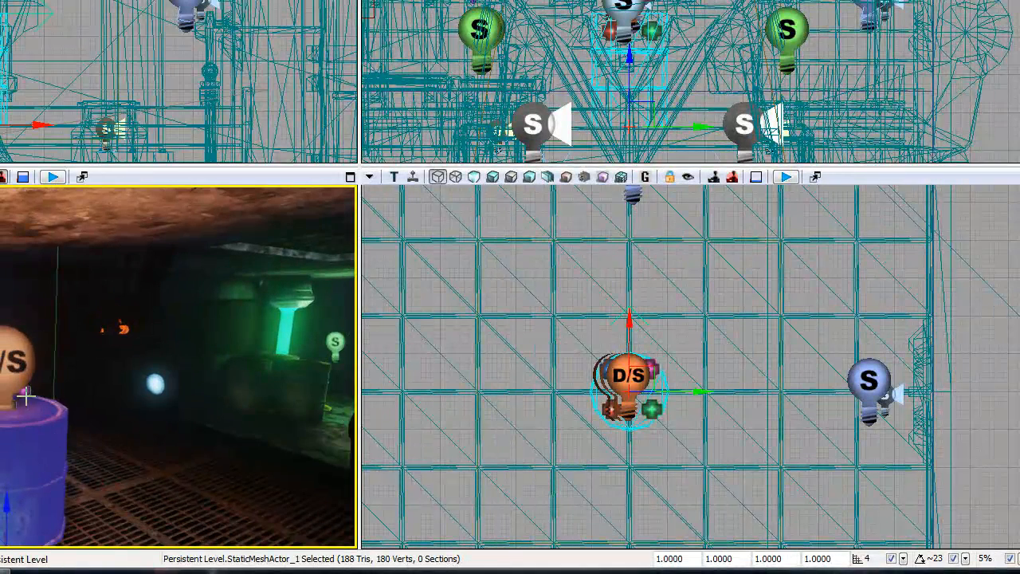
{"action": "left_click", "coordinate": [27, 399]}
{"action": "right_click", "coordinate": [32, 398]}
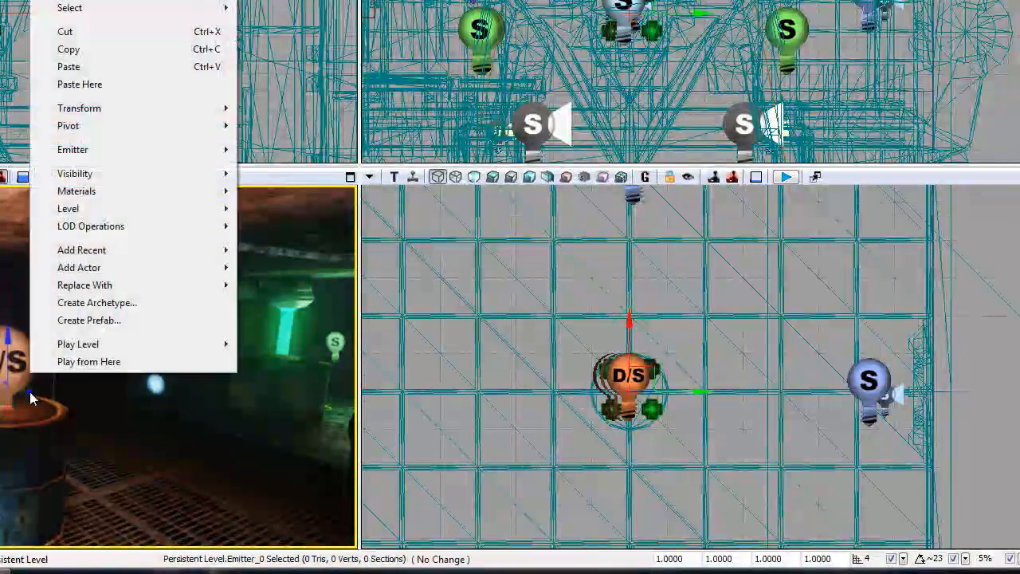
{"action": "key", "text": "Escape"}
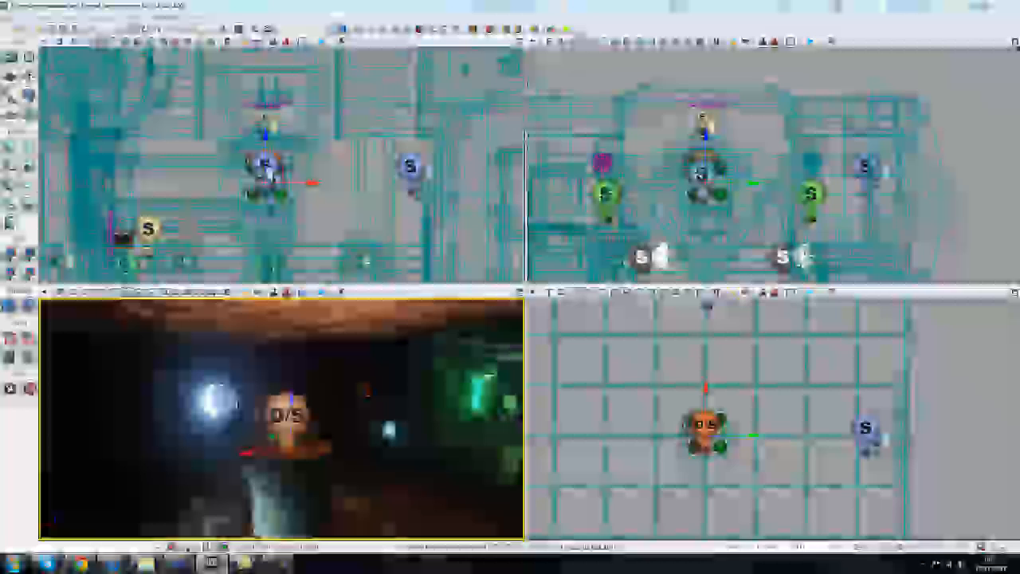
Inspect the P_FX_Fire_SubUV_01 particle system in the Cascade editor, then close the editor
{"action": "left_click_drag", "start_coordinate": [1019, 80], "coordinate": [661, 41]}
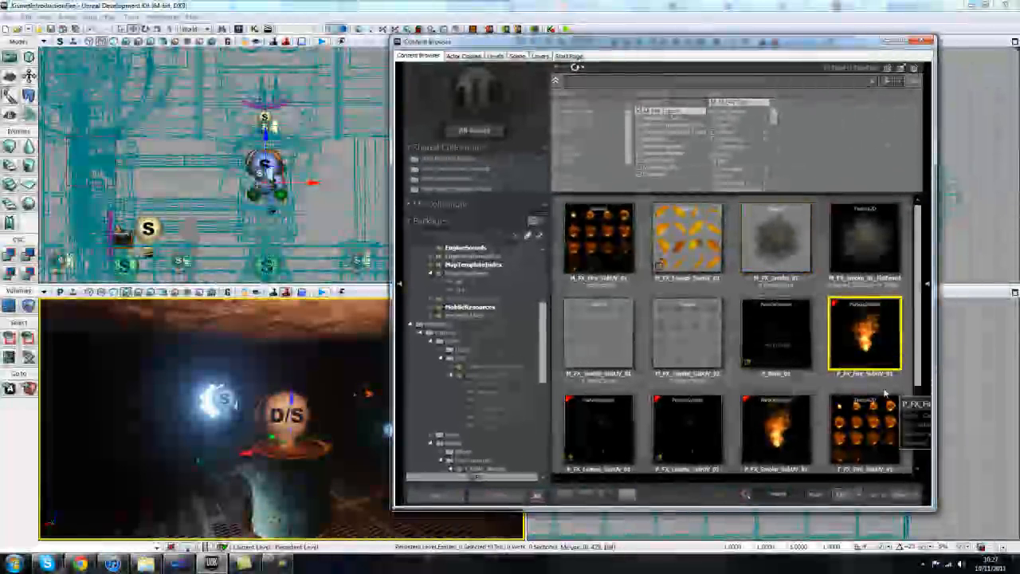
{"action": "double_click", "coordinate": [875, 327]}
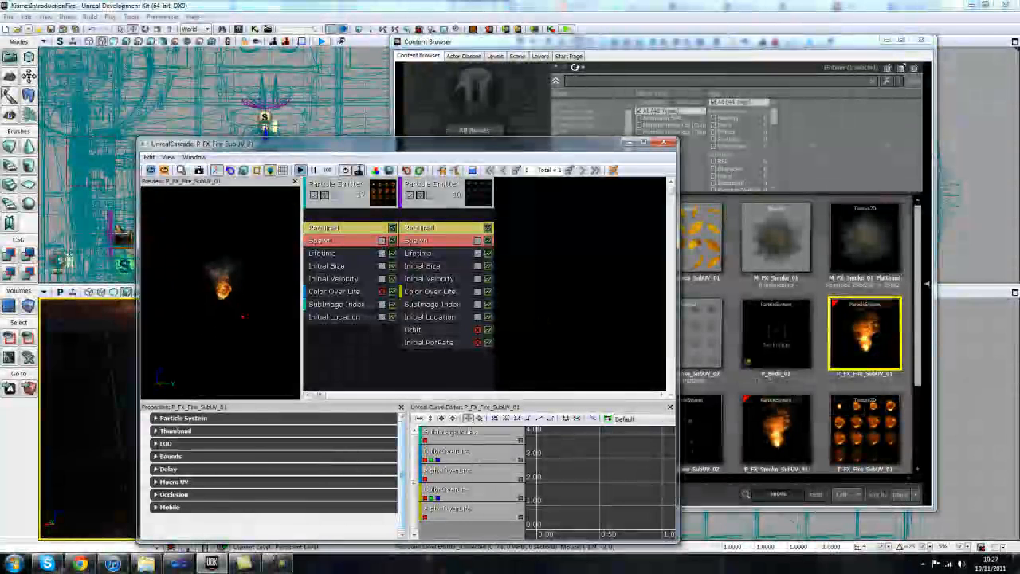
{"action": "left_click", "coordinate": [662, 144]}
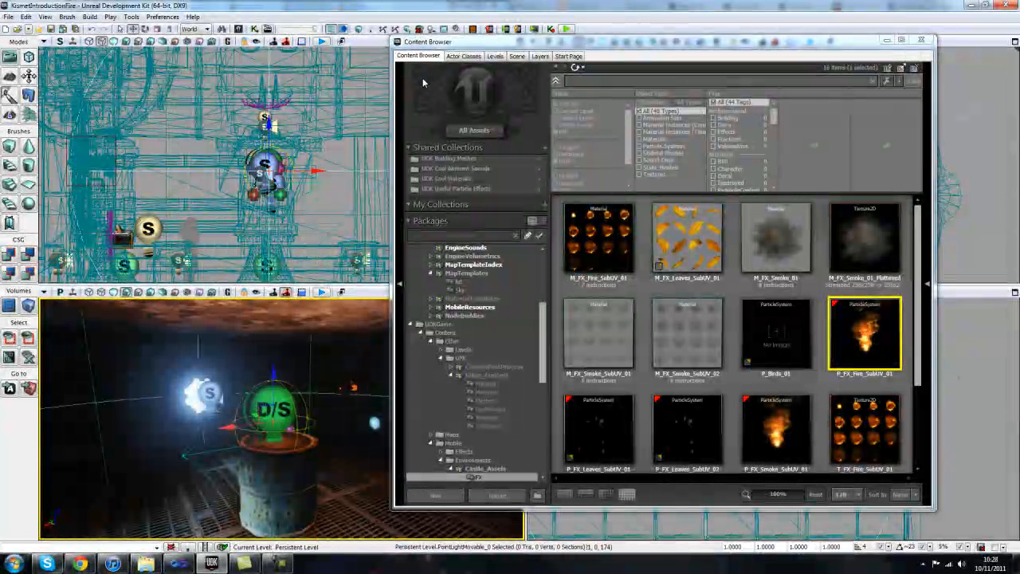
Look up the point light types in the Lights category of the actor classes, then close the browser
{"action": "left_click", "coordinate": [461, 57]}
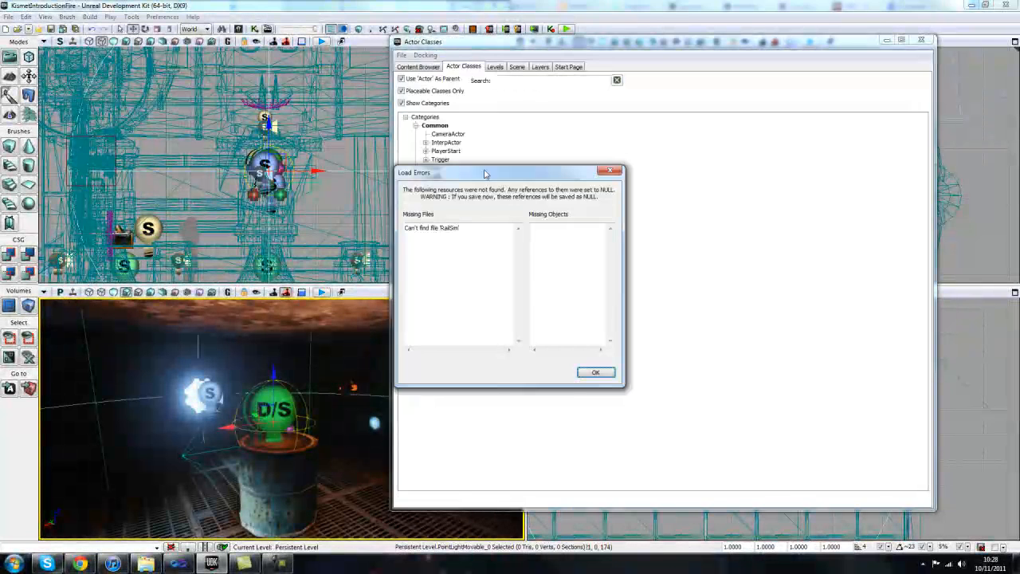
{"action": "left_click", "coordinate": [596, 374]}
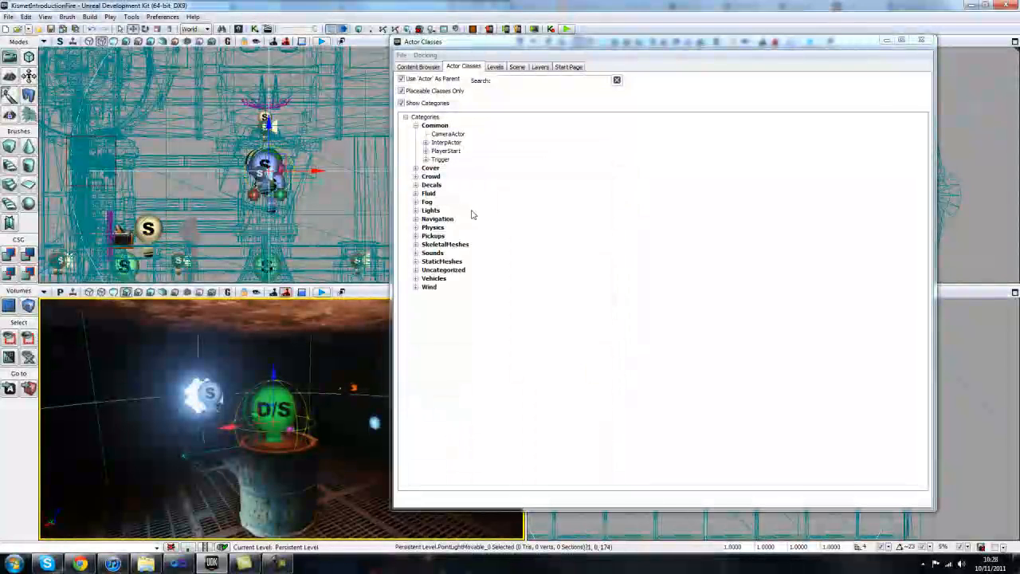
{"action": "left_click", "coordinate": [415, 210]}
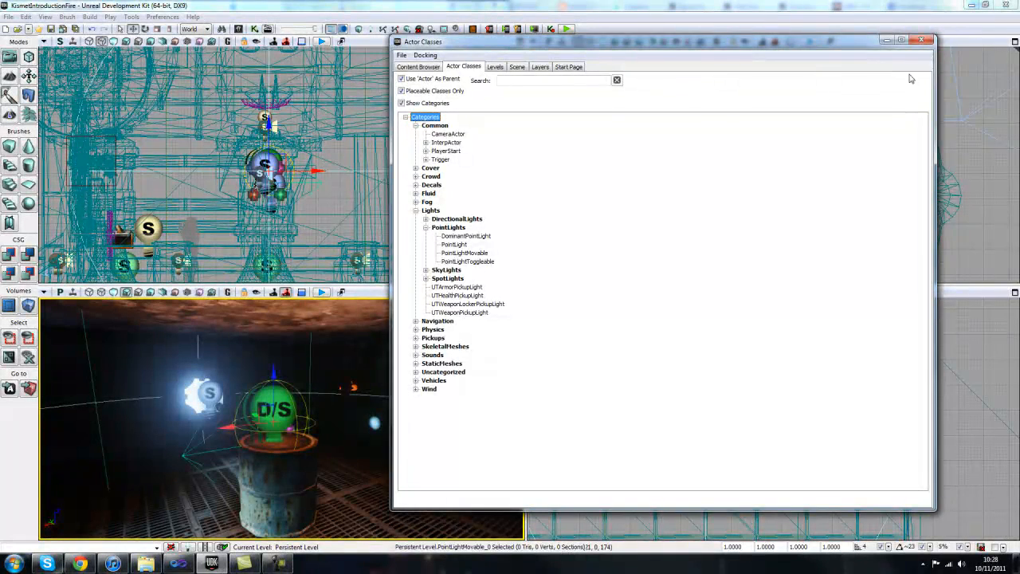
{"action": "left_click", "coordinate": [921, 40]}
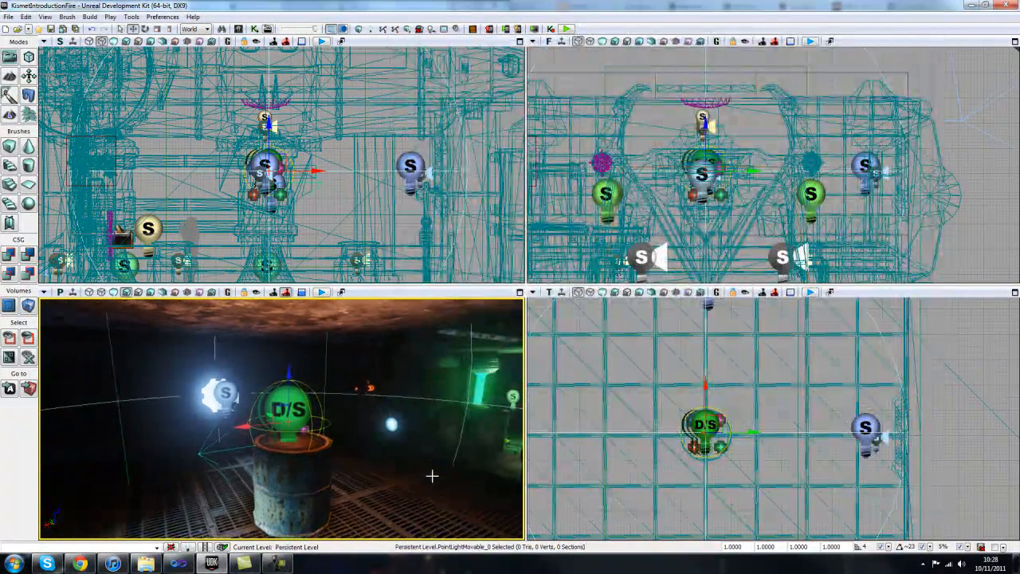
Set the Physics movement property of the movable point light above the barrel to PHYS_Interpolating
{"action": "key", "text": "F4"}
{"action": "left_click_drag", "start_coordinate": [715, 200], "coordinate": [612, 157]}
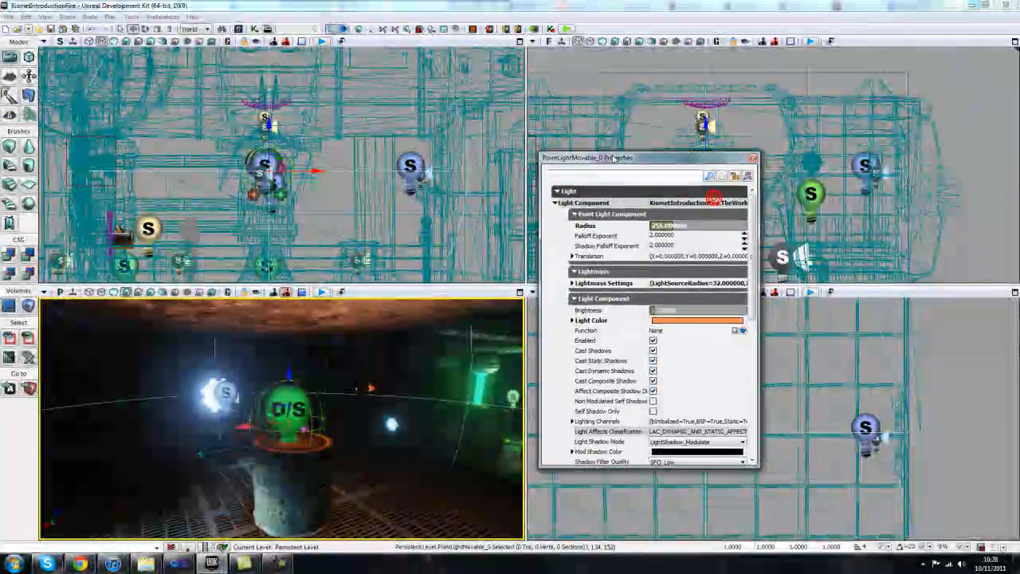
{"action": "right_click_drag", "start_coordinate": [408, 440], "coordinate": [402, 451]}
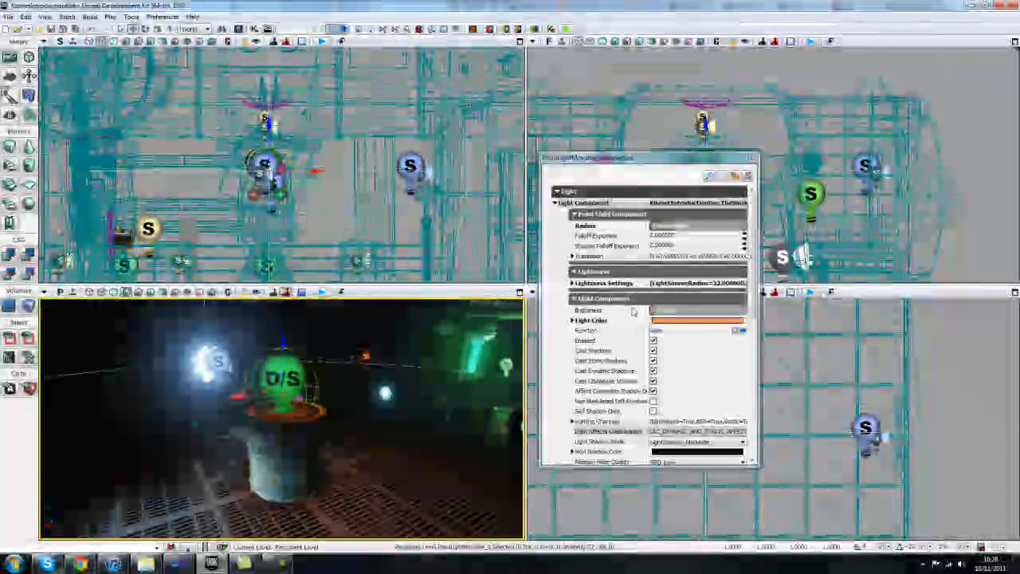
{"action": "right_click_drag", "start_coordinate": [375, 388], "coordinate": [378, 374]}
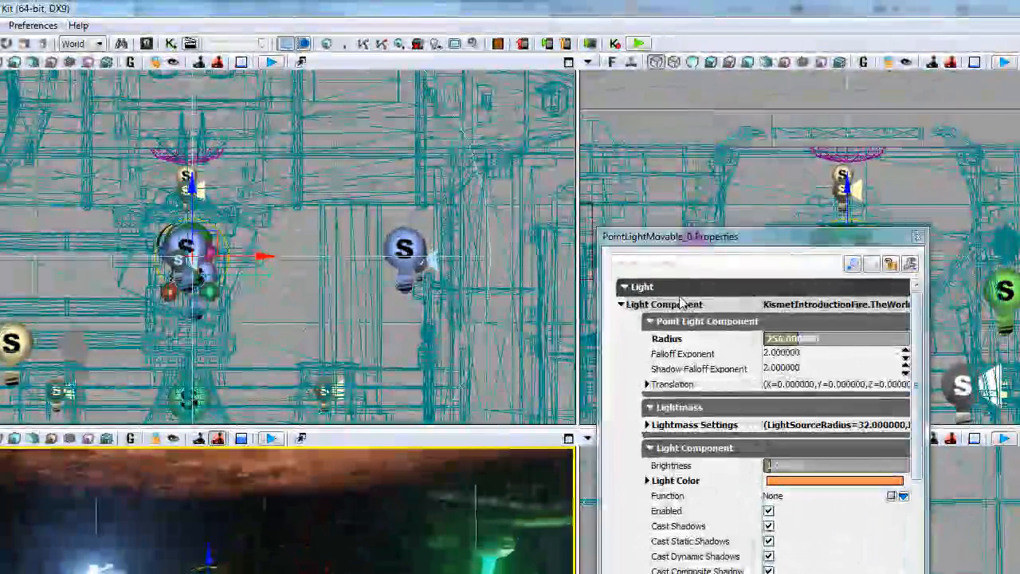
{"action": "double_click", "coordinate": [575, 208]}
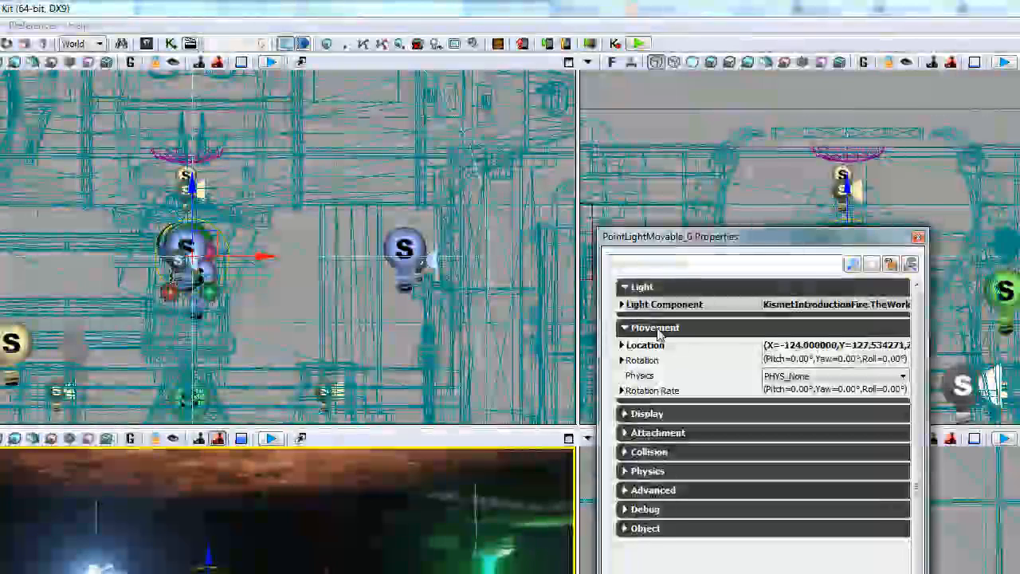
{"action": "left_click", "coordinate": [808, 377]}
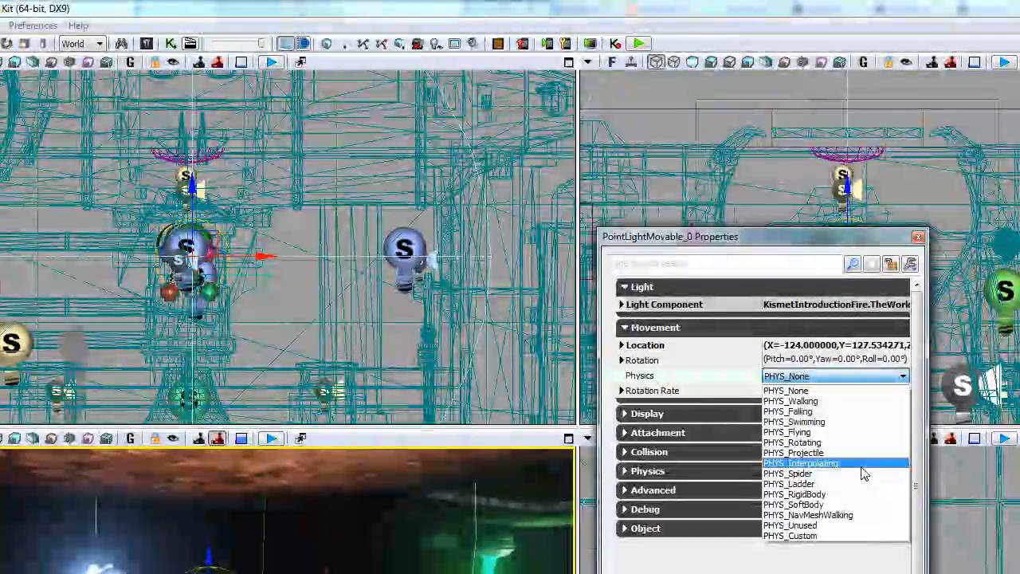
{"action": "left_click", "coordinate": [861, 468]}
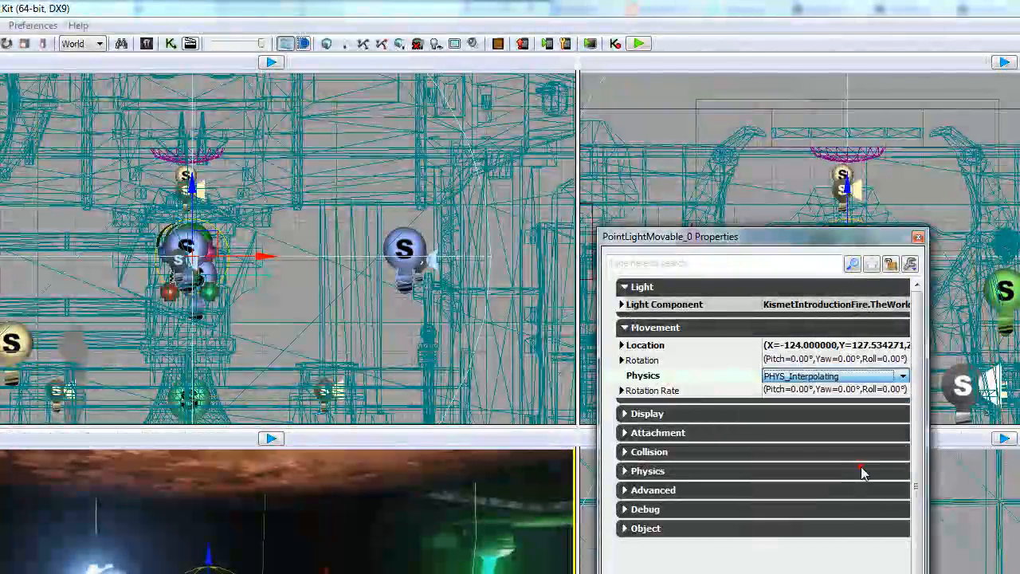
{"action": "left_click", "coordinate": [917, 238]}
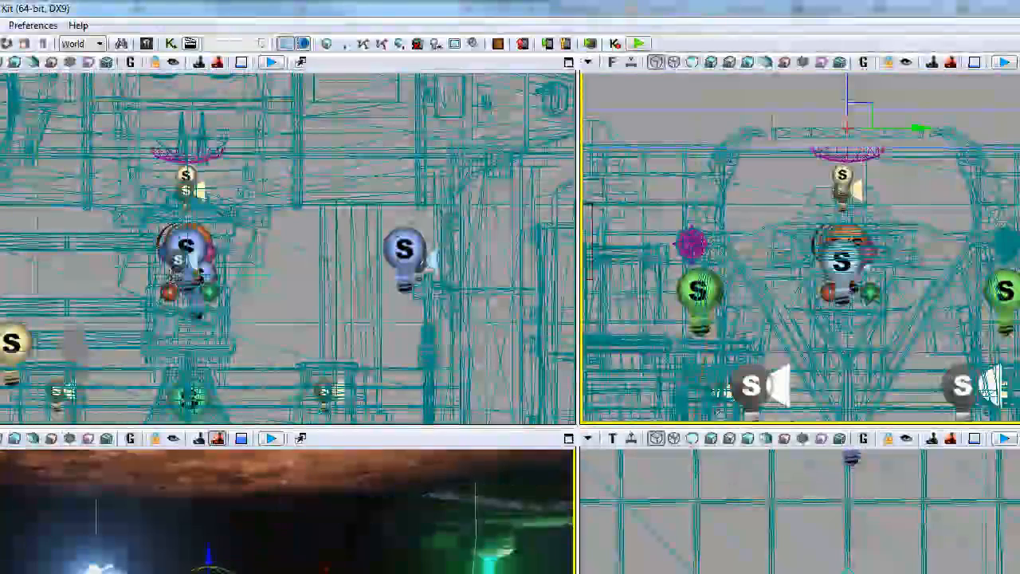
Add a new Matinee in an empty area of the level's Kismet sequence and open it for editing
{"action": "left_click", "coordinate": [170, 45]}
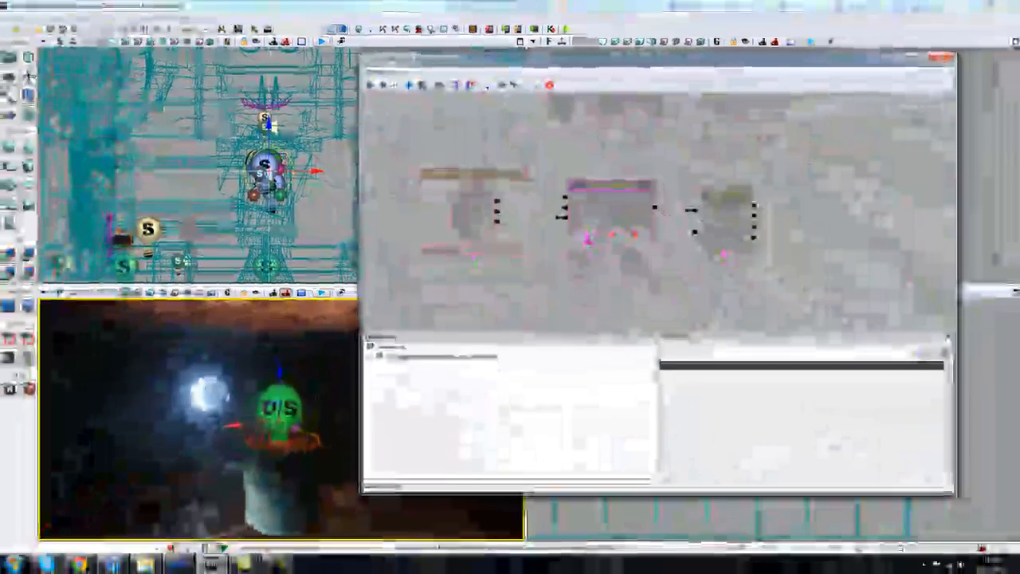
{"action": "scroll", "coordinate": [539, 148], "scroll_direction": "down", "scroll_amount": 10}
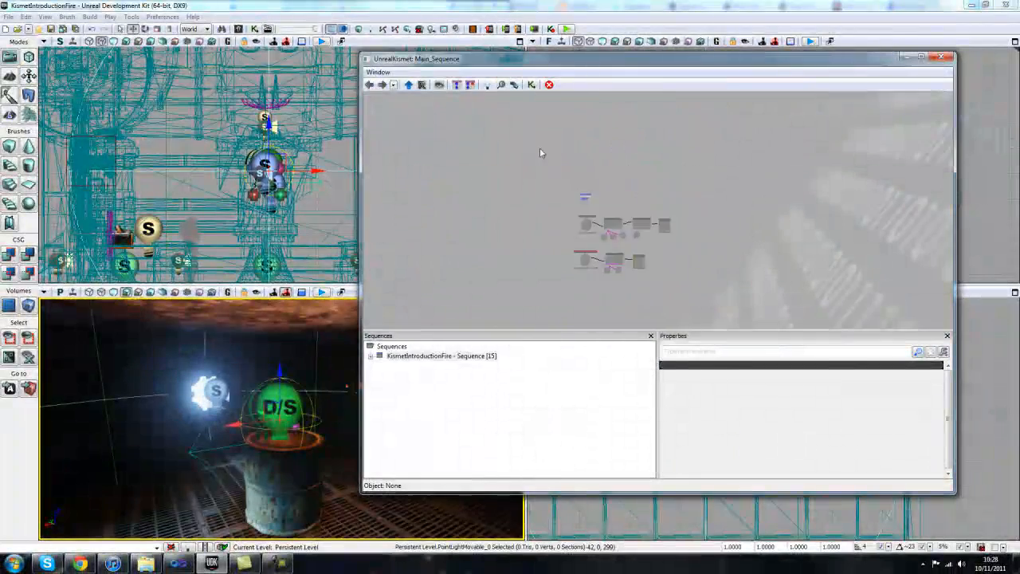
{"action": "left_click_drag", "start_coordinate": [518, 161], "coordinate": [898, 315]}
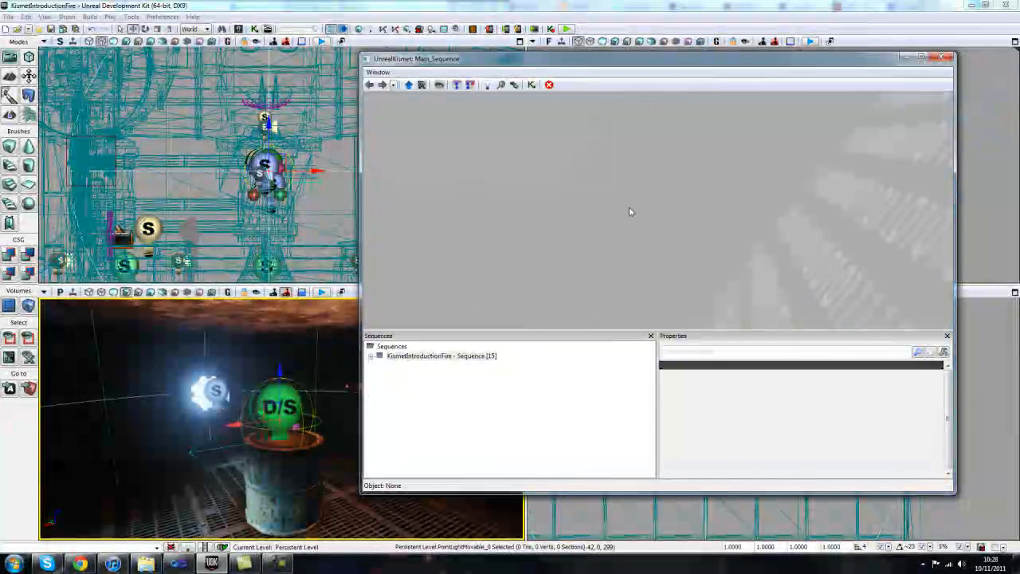
{"action": "right_click", "coordinate": [568, 193]}
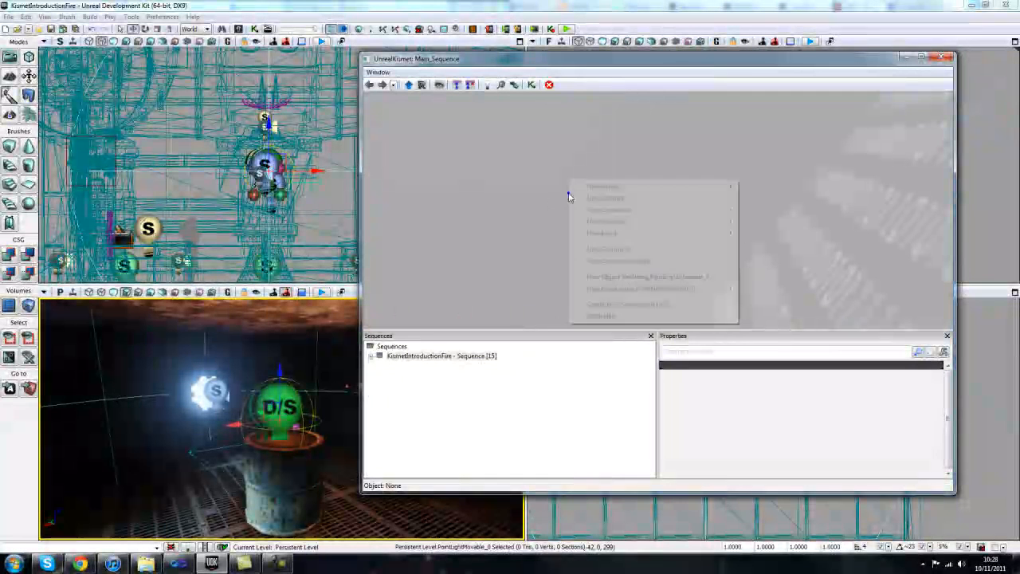
{"action": "left_click", "coordinate": [623, 199]}
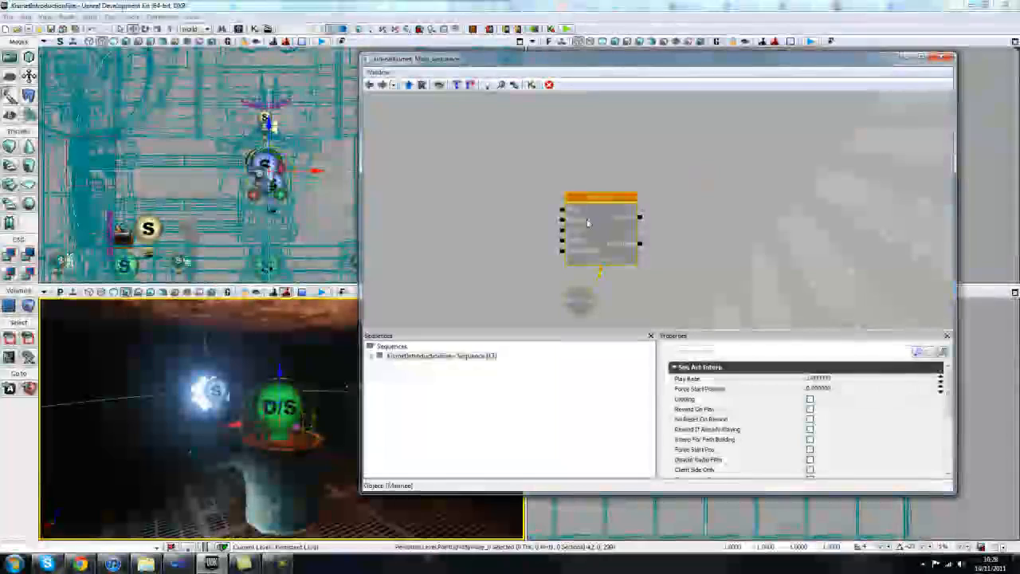
{"action": "double_click", "coordinate": [585, 224]}
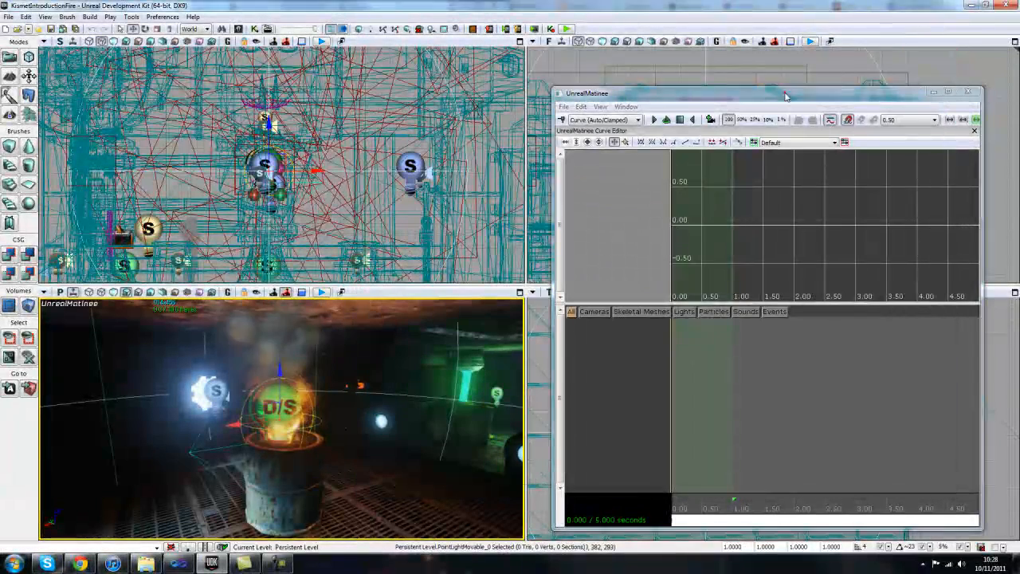
{"action": "left_click_drag", "start_coordinate": [785, 96], "coordinate": [762, 27]}
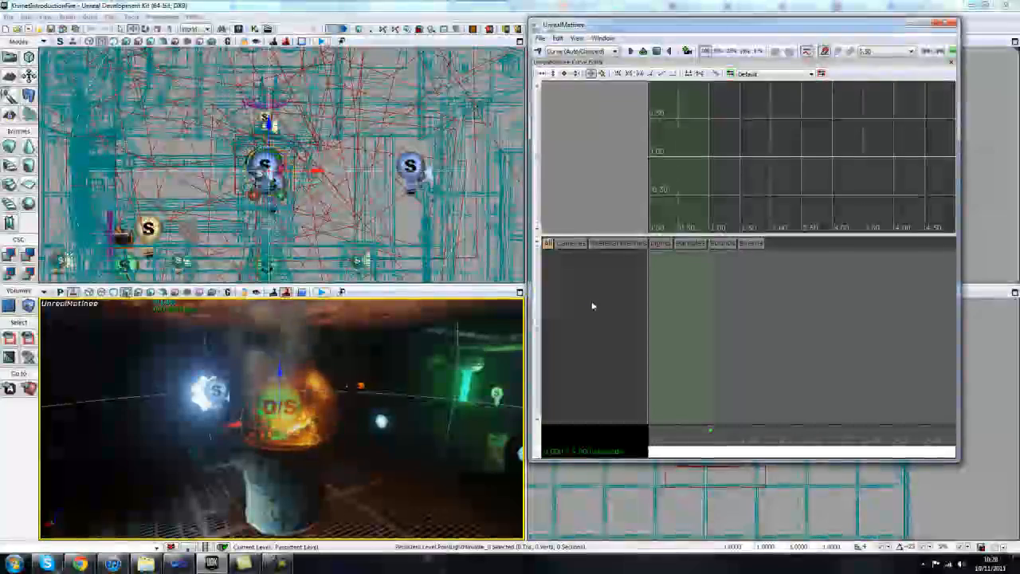
Add a new empty group named Light to the Matinee for the selected point light
{"action": "right_click", "coordinate": [591, 290]}
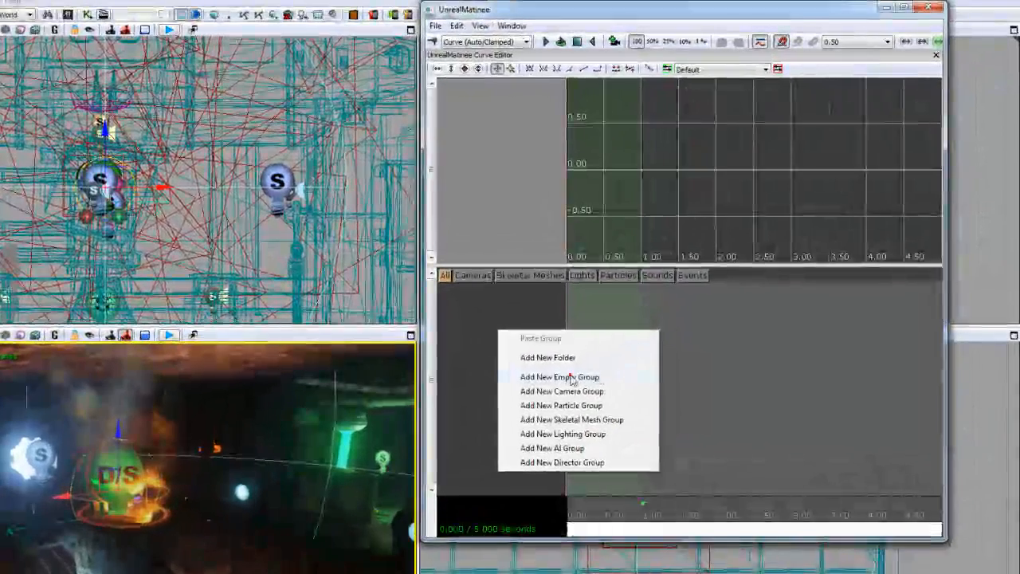
{"action": "left_click", "coordinate": [676, 327]}
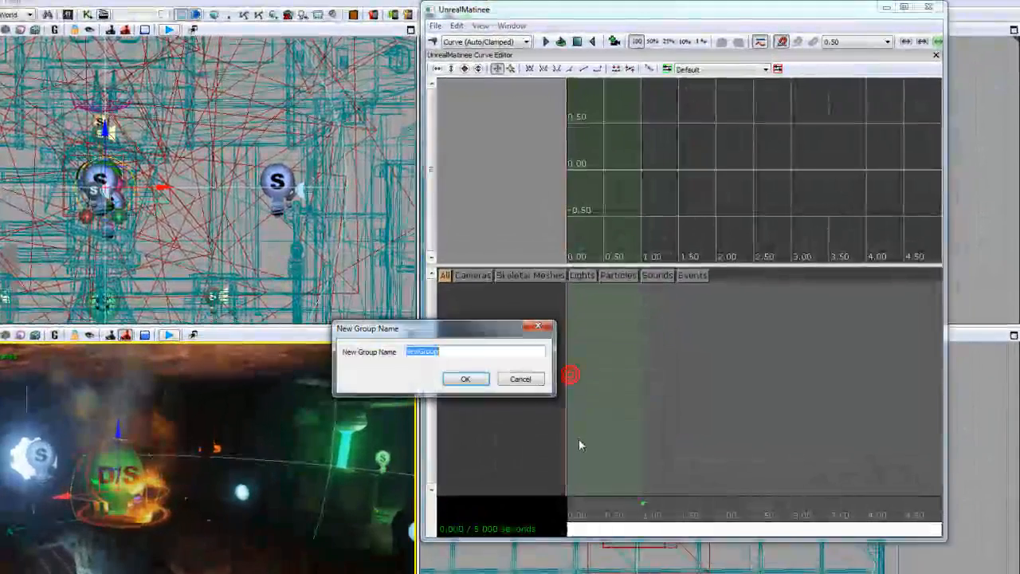
{"action": "type", "text": "Light"}
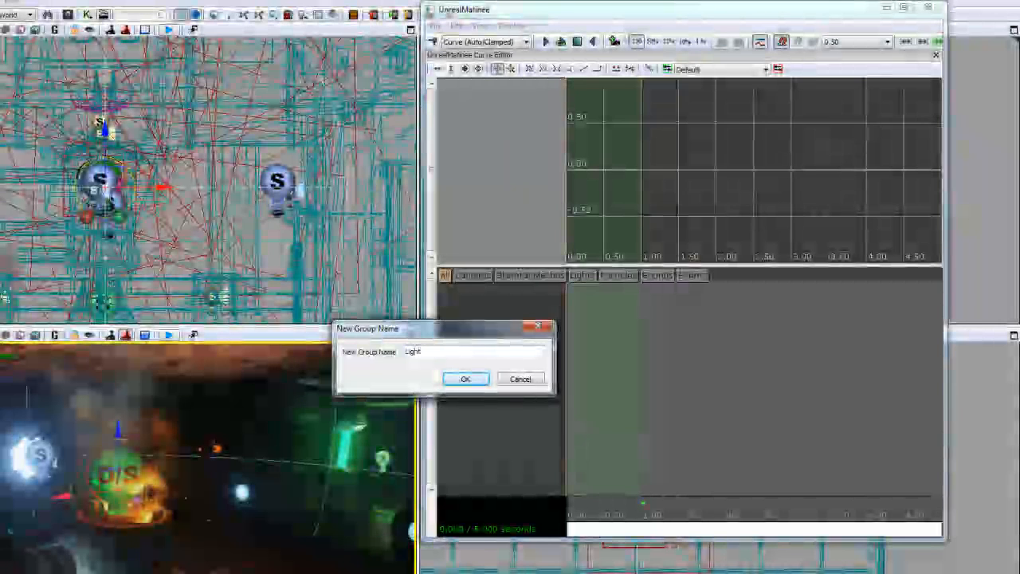
{"action": "key", "text": "Return"}
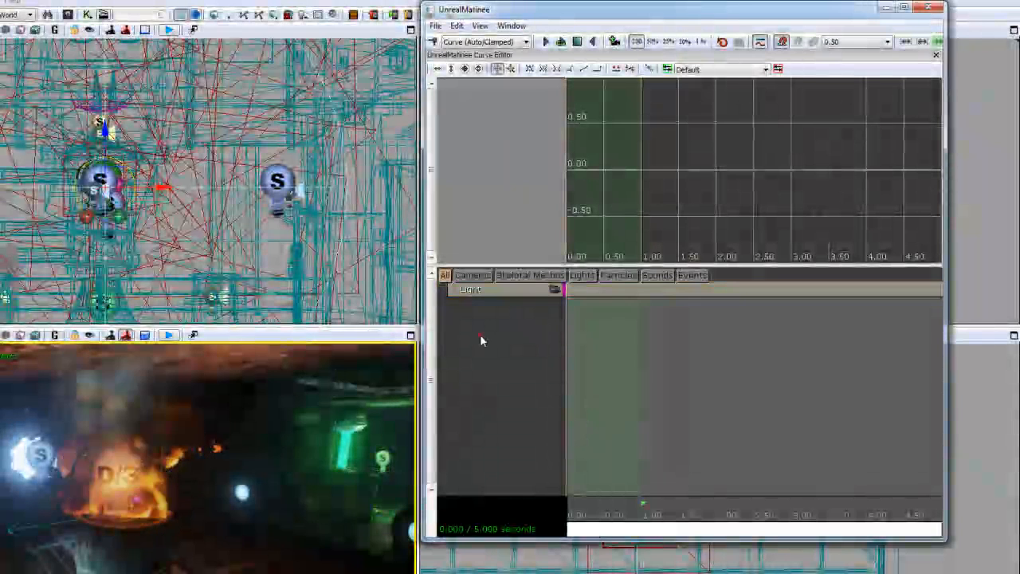
Add a Movement track to the Light group
{"action": "left_click", "coordinate": [240, 484]}
{"action": "left_click", "coordinate": [537, 289]}
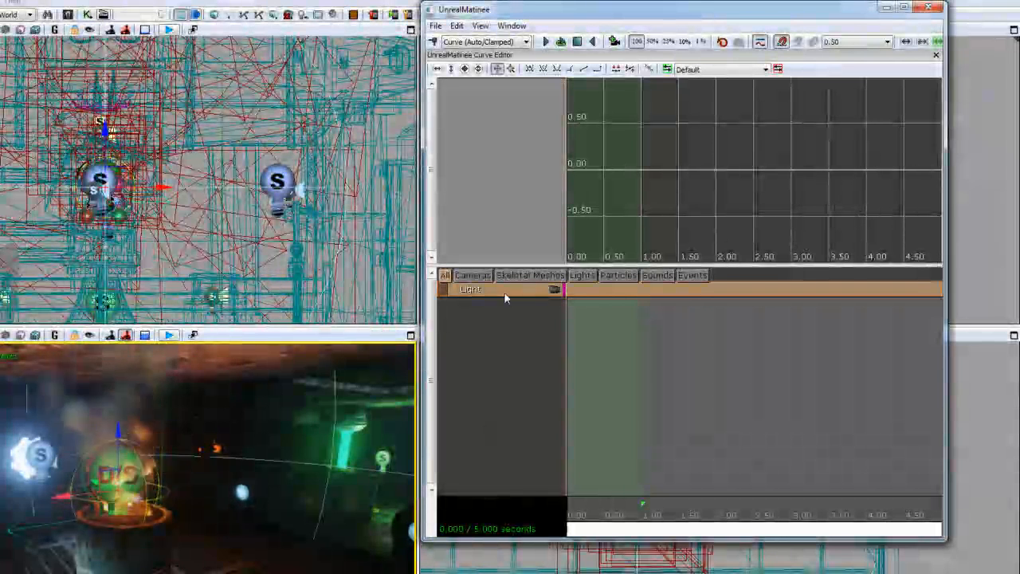
{"action": "right_click", "coordinate": [503, 297]}
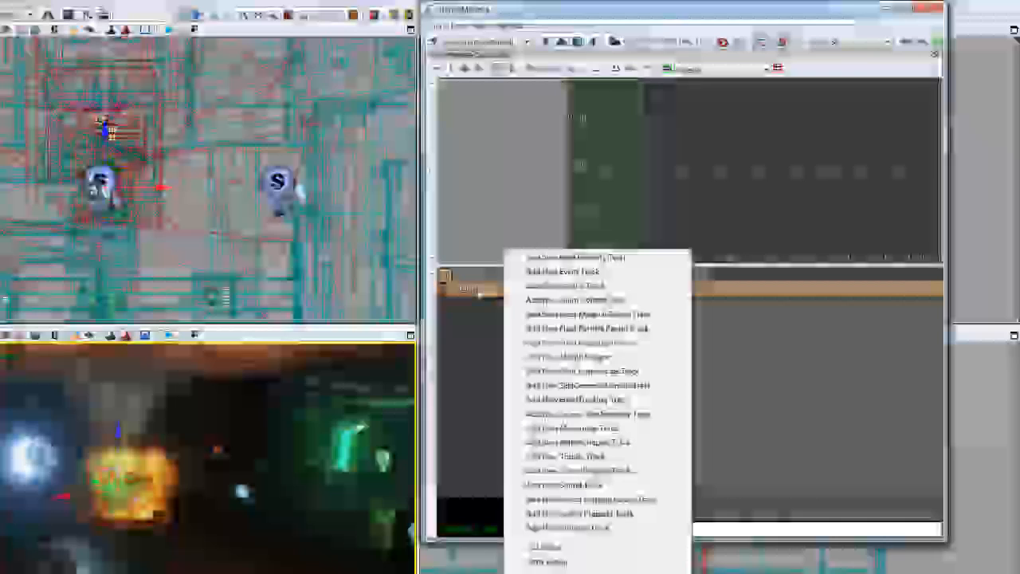
{"action": "right_click", "coordinate": [477, 292]}
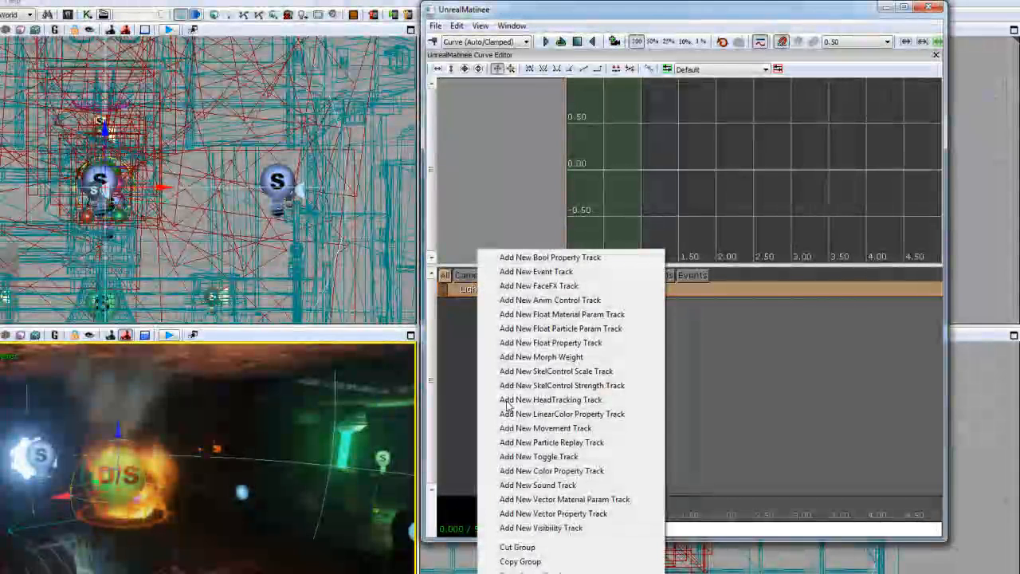
{"action": "left_click", "coordinate": [556, 429]}
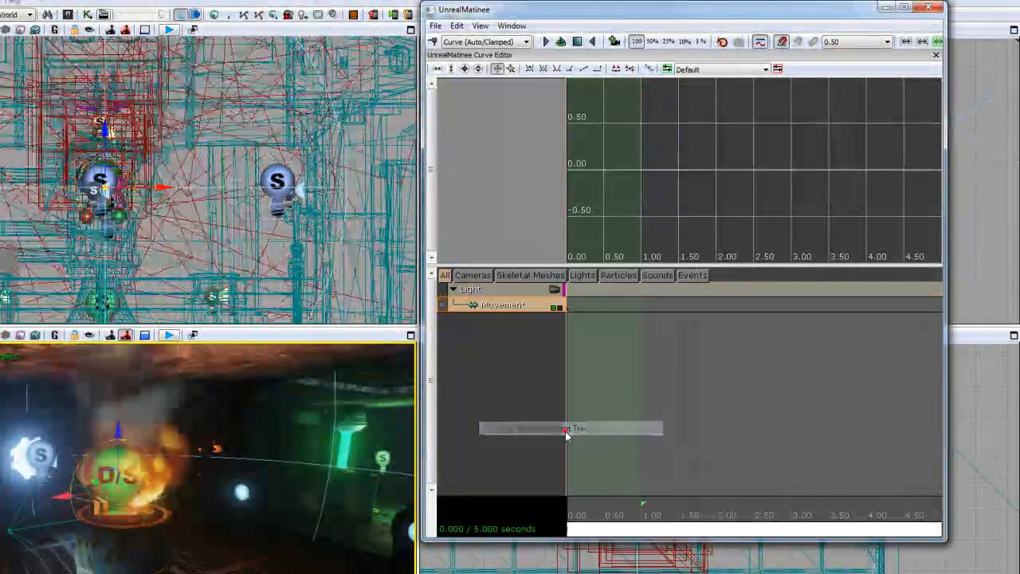
{"action": "scroll", "coordinate": [626, 533], "scroll_direction": "down", "scroll_amount": 4}
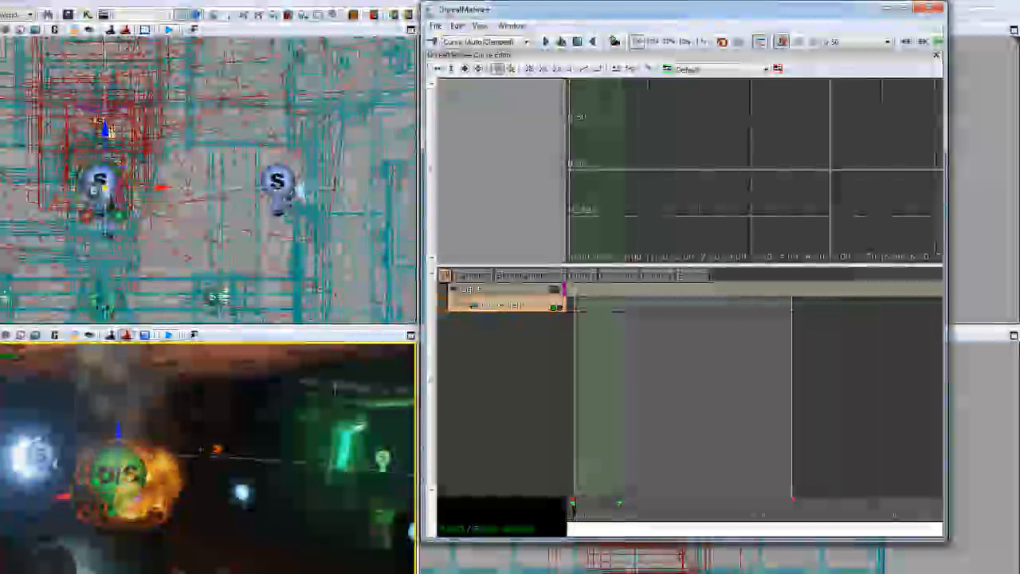
Shorten the Matinee sequence to 2 seconds and enlarge the timeline scale to fit it
{"action": "mouse_move", "coordinate": [846, 530]}
{"action": "left_mouse_down"}
{"action": "mouse_move", "coordinate": [837, 504]}
{"action": "mouse_move", "coordinate": [792, 499]}
{"action": "mouse_move", "coordinate": [685, 501]}
{"action": "mouse_move", "coordinate": [612, 529]}
{"action": "mouse_move", "coordinate": [629, 530]}
{"action": "left_mouse_up"}
{"action": "scroll", "coordinate": [618, 528], "scroll_direction": "up", "scroll_amount": 6}
{"action": "scroll", "coordinate": [643, 528], "scroll_direction": "up", "scroll_amount": 1}
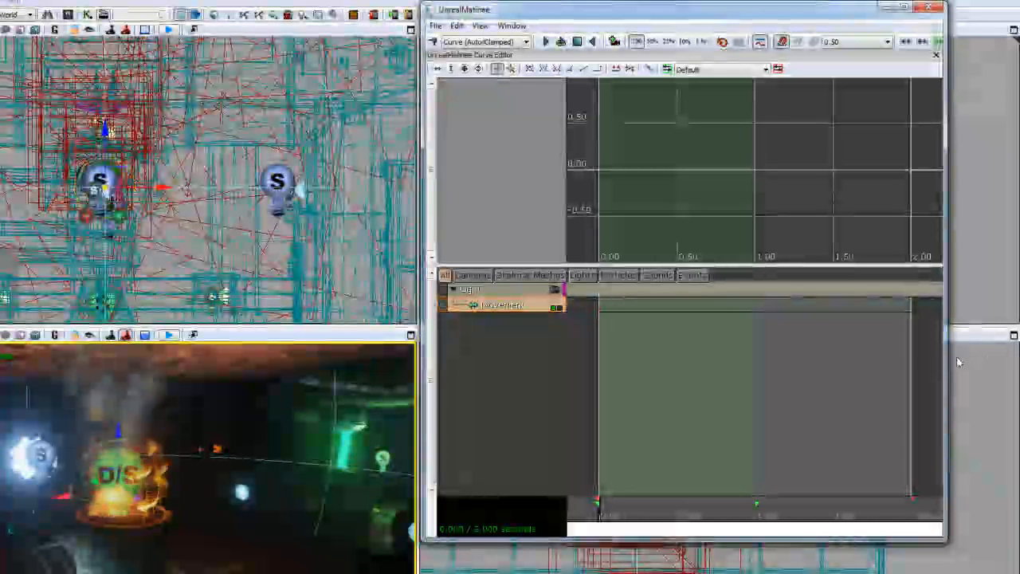
Hide the Matinee Curve Editor and resize the Matinee window to a wide, short strip that leaves the perspective viewport uncovered
{"action": "left_click_drag", "start_coordinate": [947, 364], "coordinate": [1016, 365]}
{"action": "scroll", "coordinate": [832, 485], "scroll_direction": "up", "scroll_amount": 1}
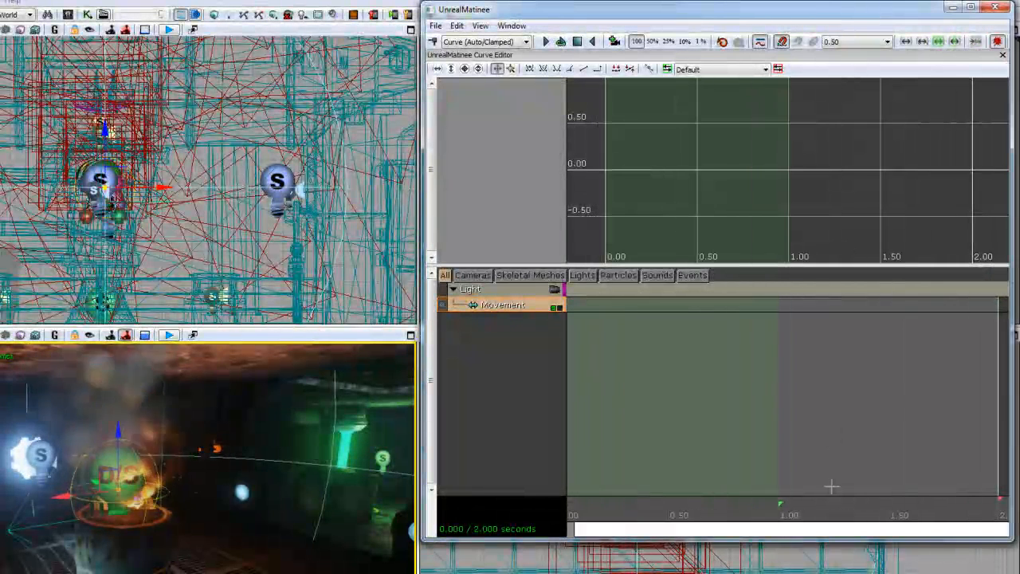
{"action": "left_click_drag", "start_coordinate": [731, 531], "coordinate": [699, 531]}
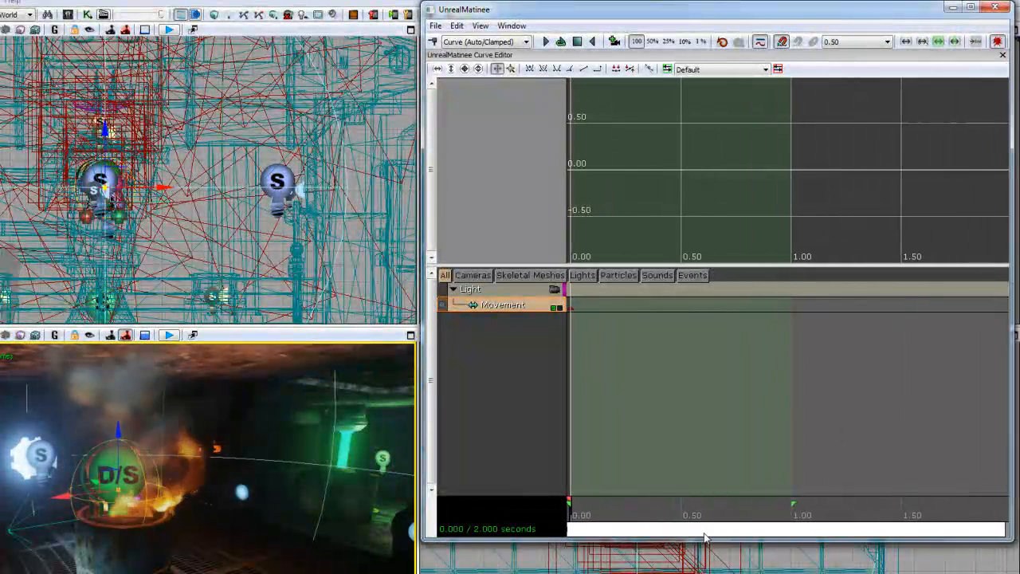
{"action": "left_click_drag", "start_coordinate": [421, 365], "coordinate": [289, 365]}
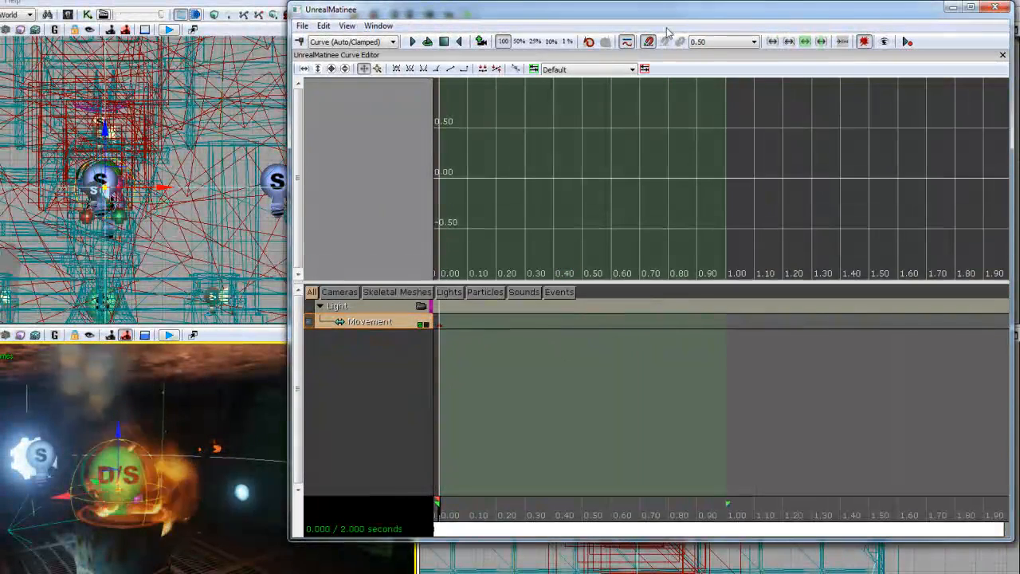
{"action": "left_click", "coordinate": [627, 41]}
{"action": "left_click_drag", "start_coordinate": [529, 542], "coordinate": [392, 307]}
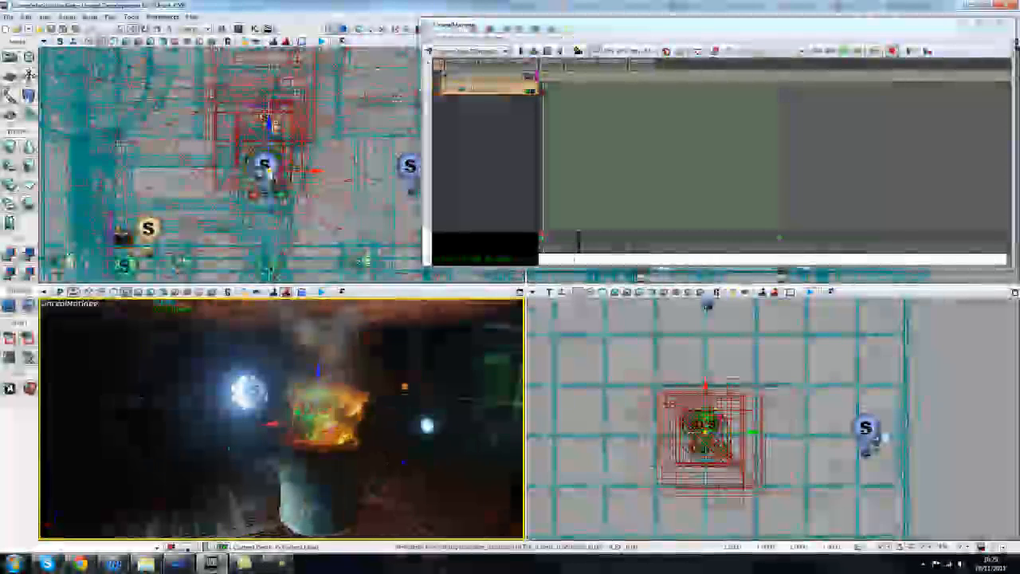
Add Movement keys at about 0.15 s and 0.26 s, raising the light at the first and lowering it at the second
{"action": "left_click_drag", "start_coordinate": [380, 465], "coordinate": [414, 470]}
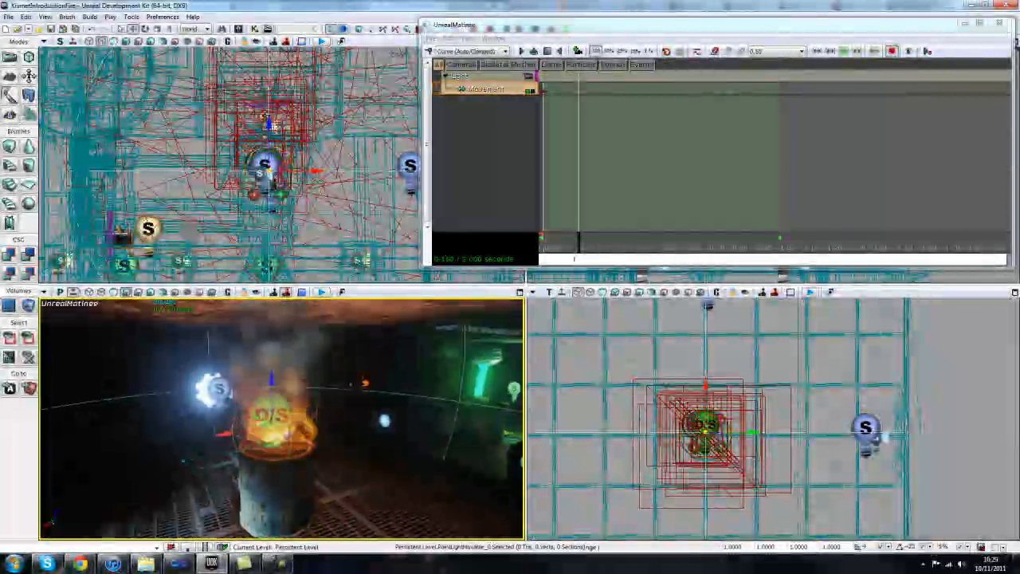
{"action": "right_click", "coordinate": [385, 439]}
{"action": "left_click", "coordinate": [501, 94]}
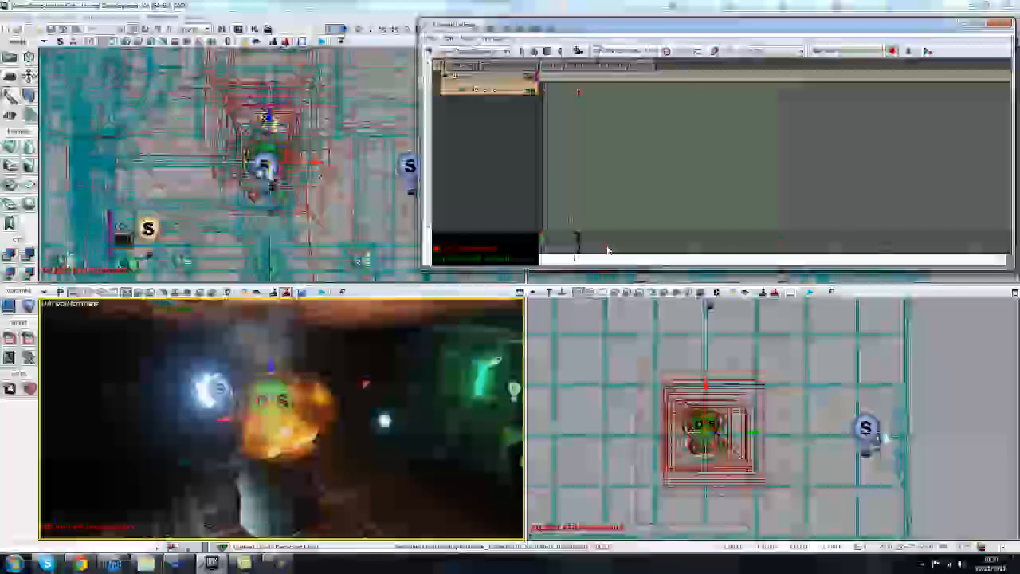
{"action": "left_click_drag", "start_coordinate": [578, 247], "coordinate": [607, 250]}
{"action": "key", "text": "Return"}
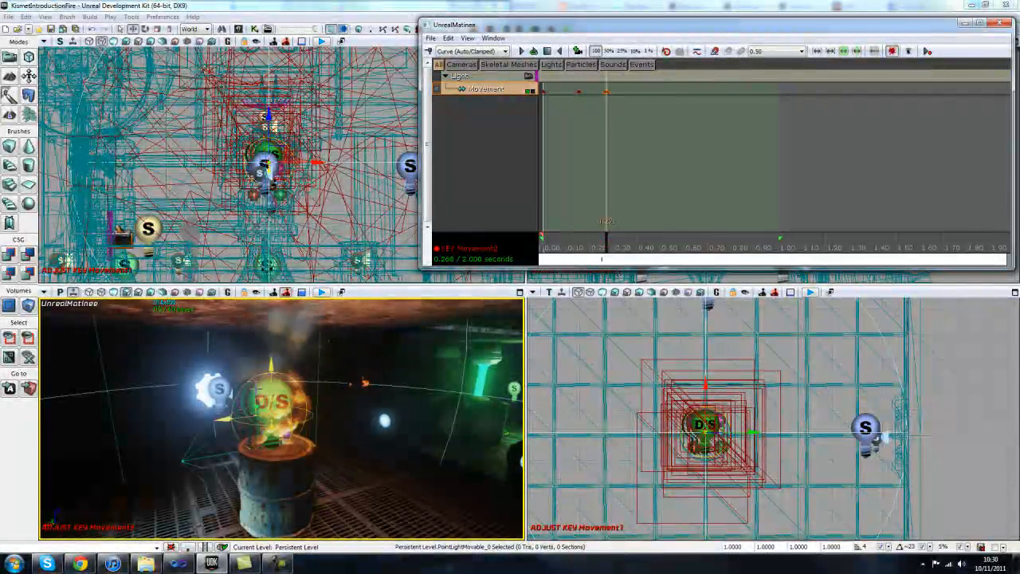
{"action": "left_click_drag", "start_coordinate": [273, 365], "coordinate": [272, 385]}
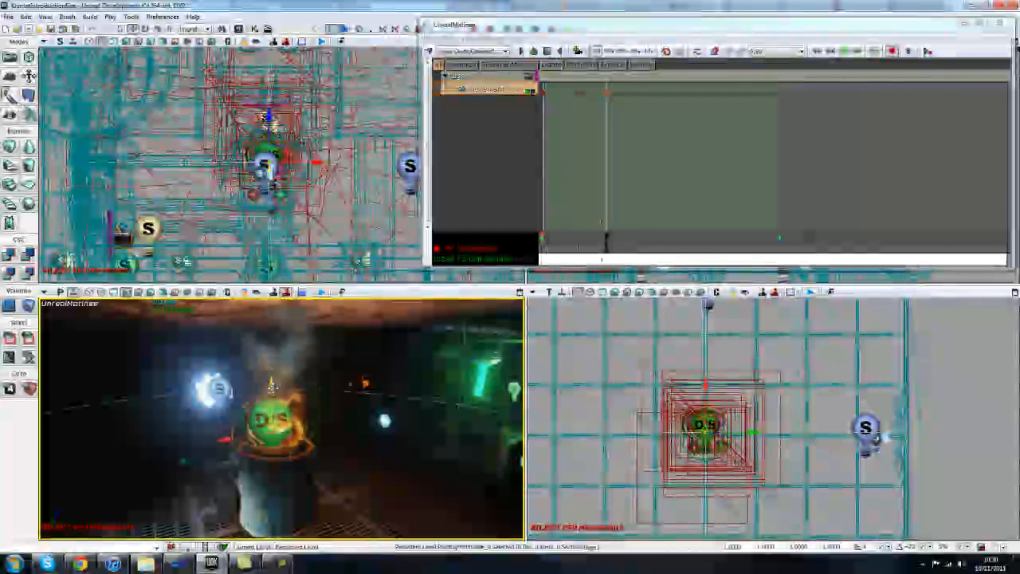
Add Movement keys at about 0.54, 0.80 and 1.00 s with the light raised, lowered and raised again
{"action": "left_click", "coordinate": [671, 242]}
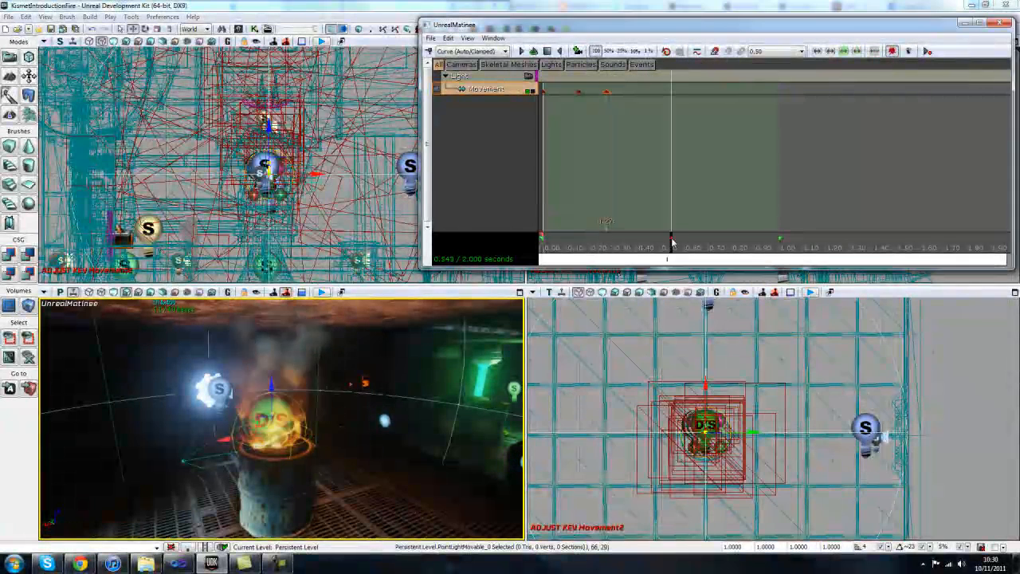
{"action": "left_click_drag", "start_coordinate": [272, 380], "coordinate": [272, 364]}
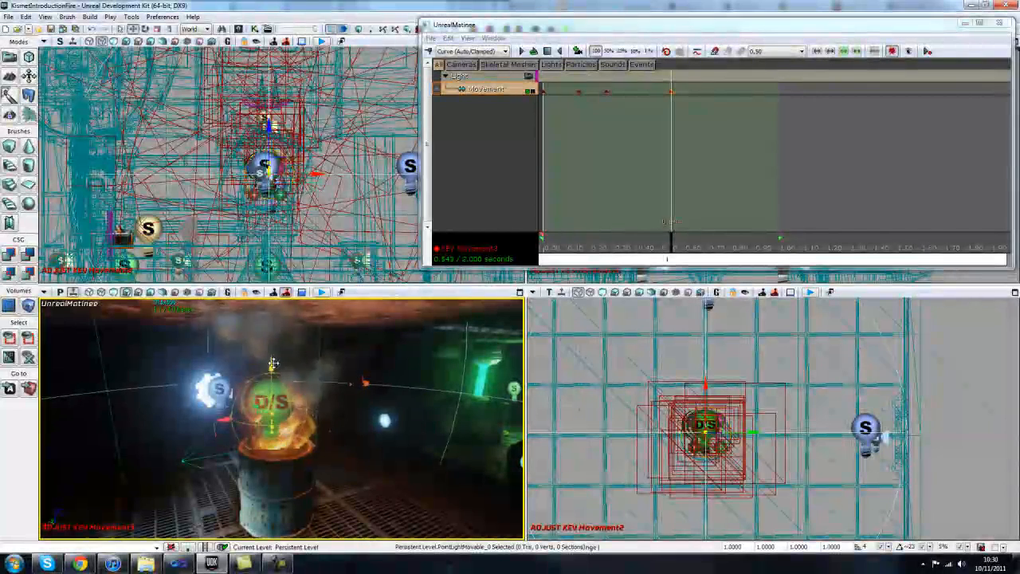
{"action": "left_click", "coordinate": [733, 242]}
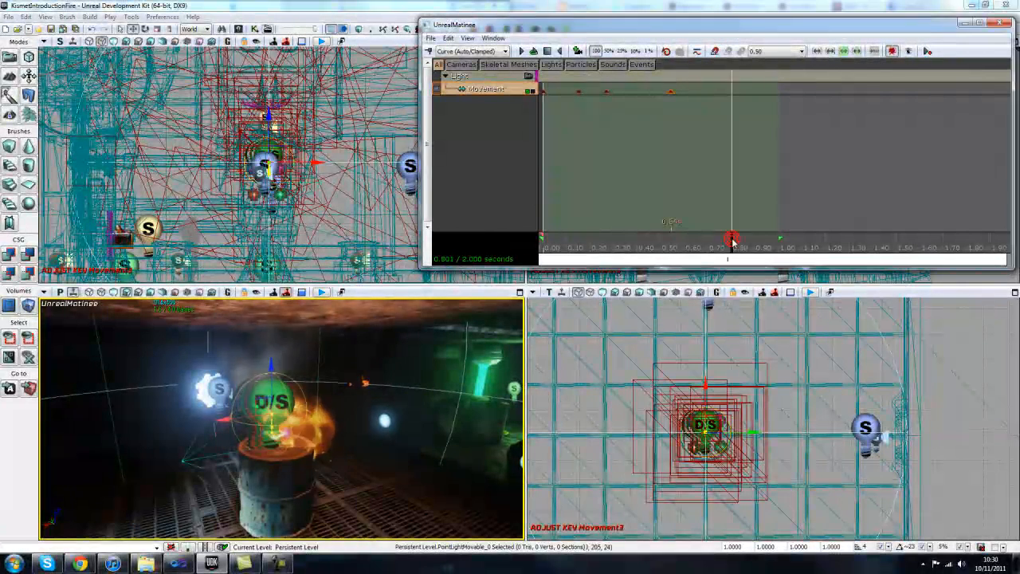
{"action": "left_click_drag", "start_coordinate": [271, 363], "coordinate": [271, 380]}
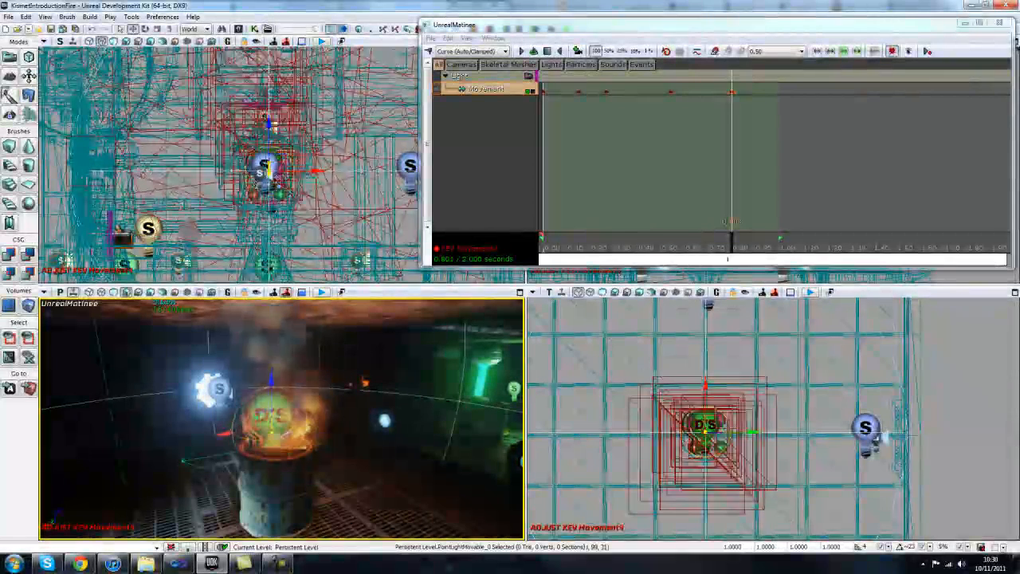
{"action": "left_click", "coordinate": [780, 250]}
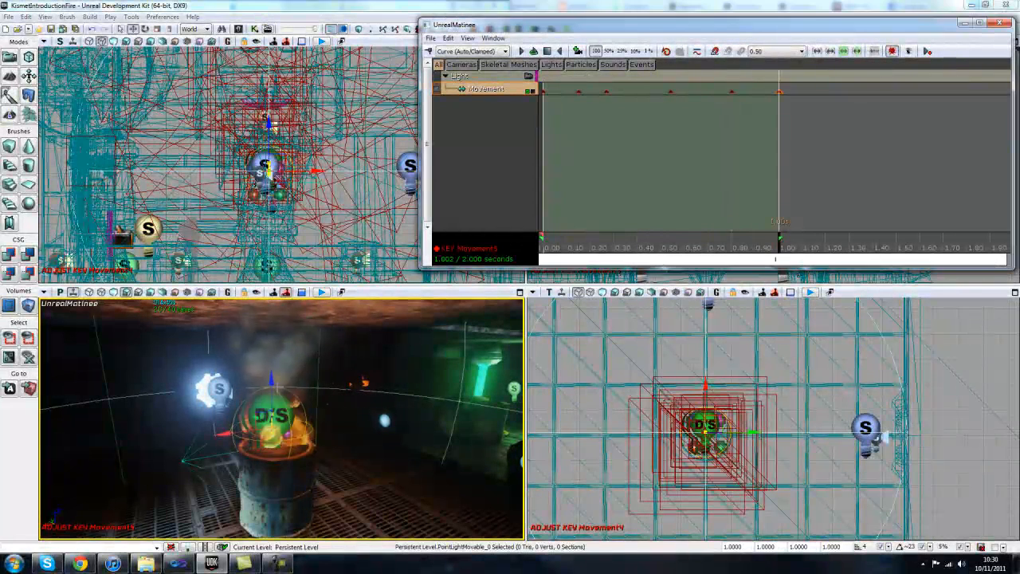
{"action": "left_click_drag", "start_coordinate": [271, 377], "coordinate": [271, 362]}
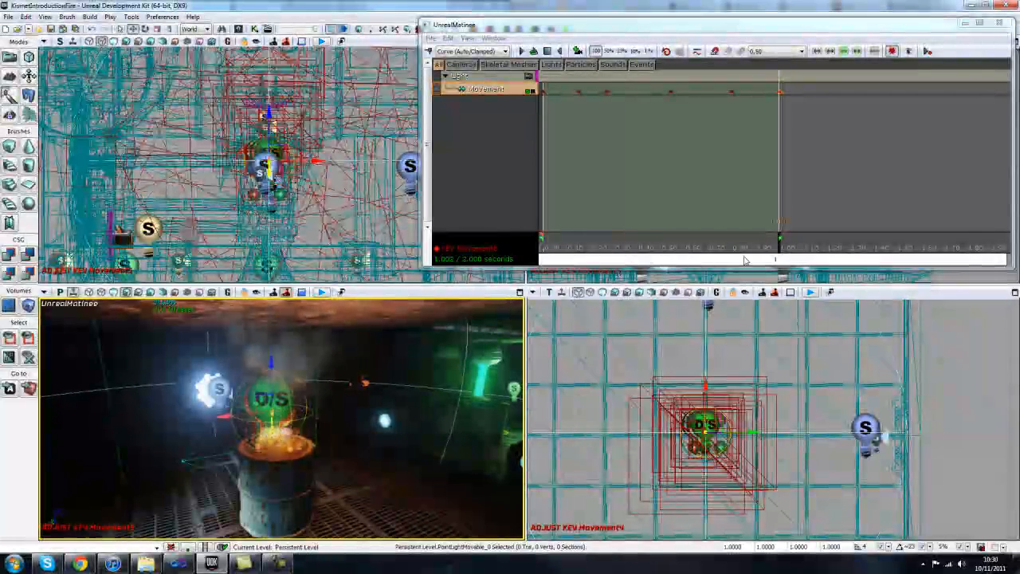
Add Movement keys at about 1.20 s and 1.40 s, lowering the light at the first and raising it at the second
{"action": "left_click_drag", "start_coordinate": [789, 248], "coordinate": [826, 256]}
{"action": "key", "text": "Return"}
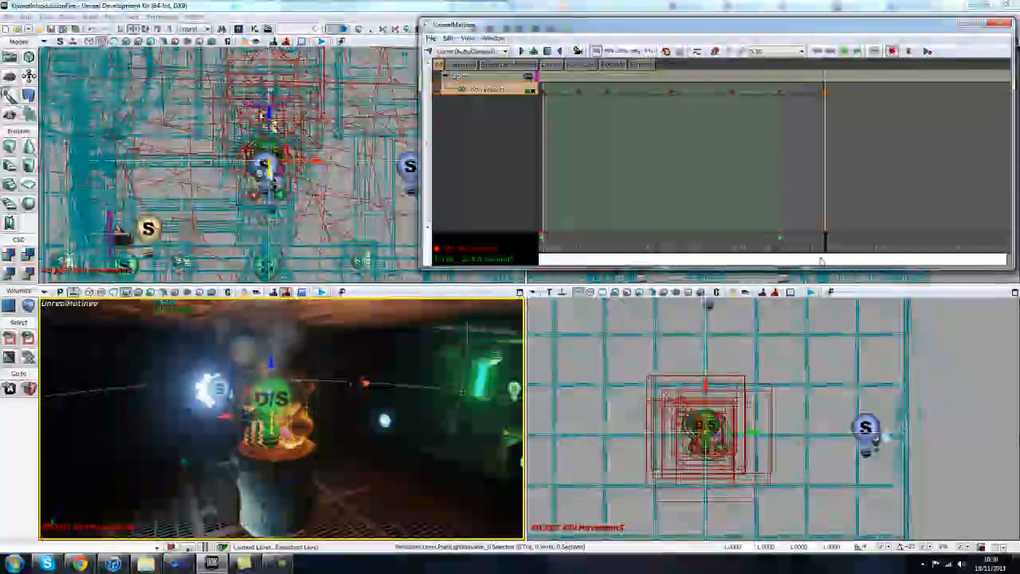
{"action": "left_click", "coordinate": [268, 366]}
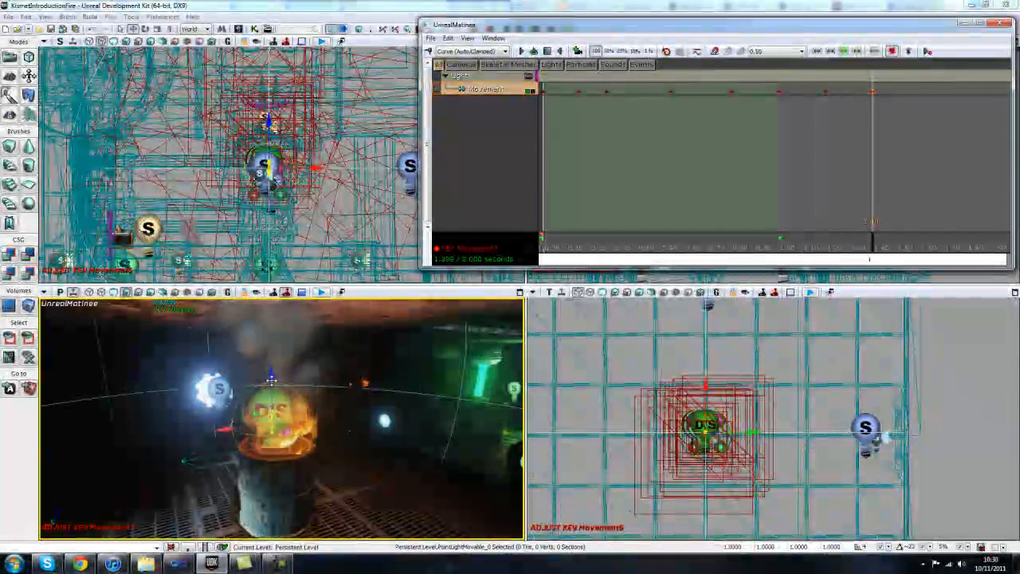
{"action": "left_click_drag", "start_coordinate": [270, 380], "coordinate": [274, 366]}
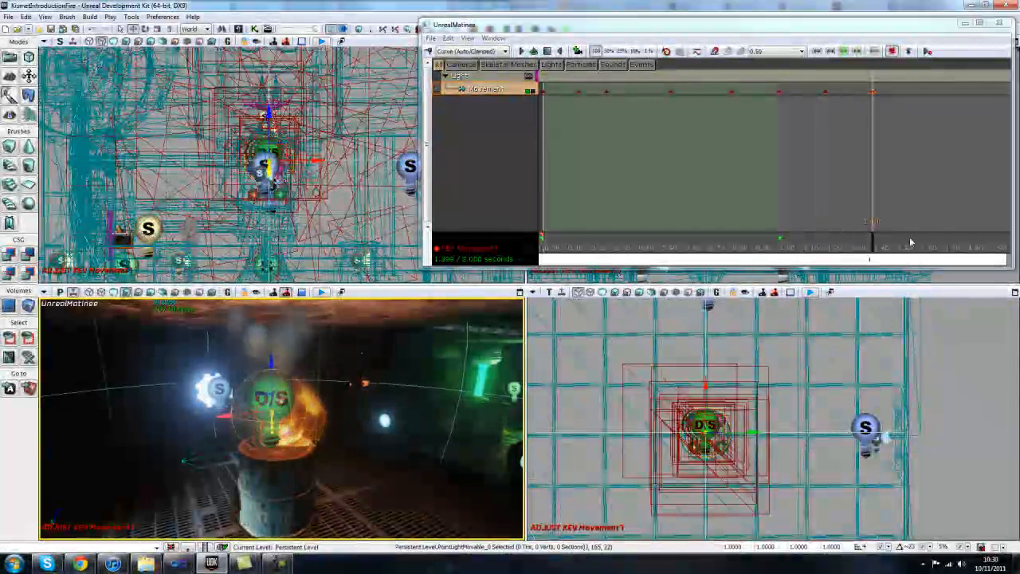
Add Movement keys at about 1.61, 1.78 and 1.89 s with the light slightly lowered, raised and lowered again
{"action": "left_click", "coordinate": [909, 243]}
{"action": "key", "text": "Return"}
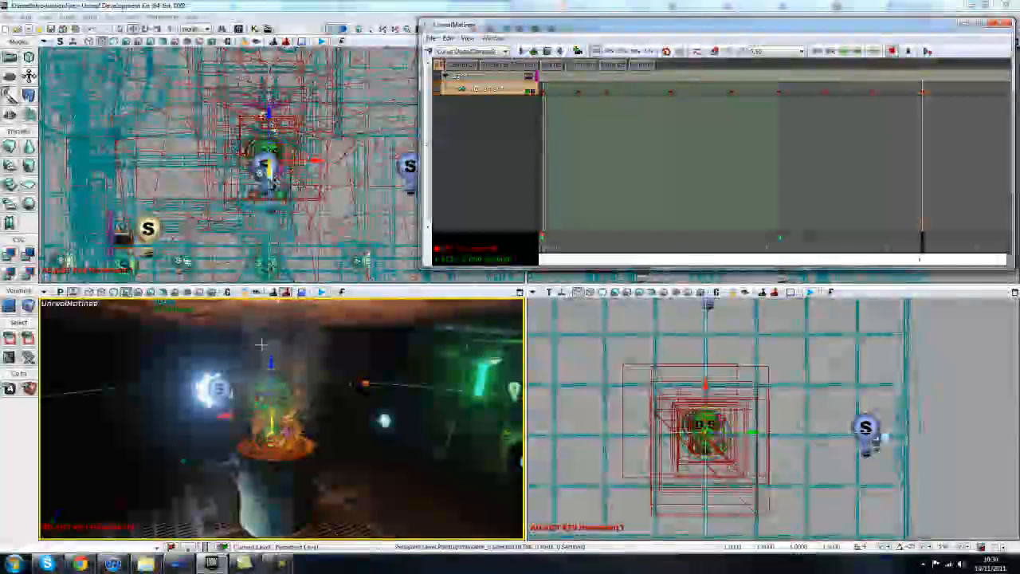
{"action": "left_click_drag", "start_coordinate": [271, 376], "coordinate": [271, 385]}
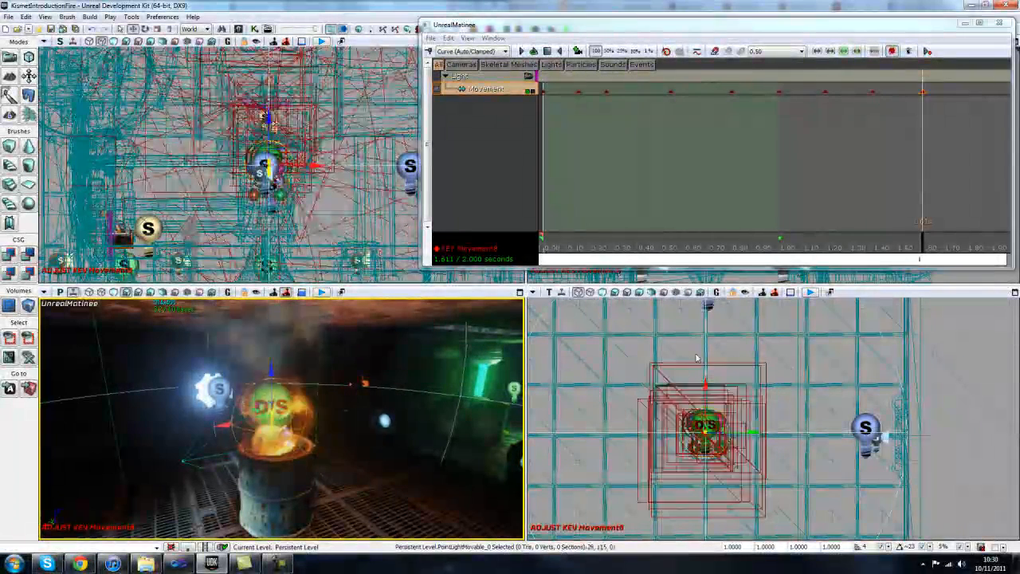
{"action": "left_click", "coordinate": [961, 237]}
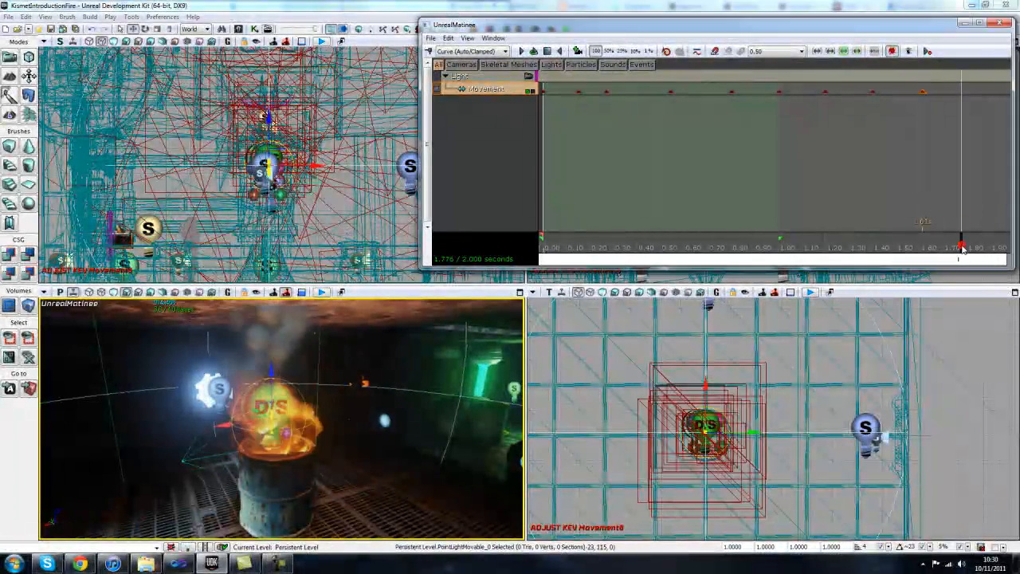
{"action": "key", "text": "Return"}
{"action": "left_click_drag", "start_coordinate": [271, 370], "coordinate": [270, 355]}
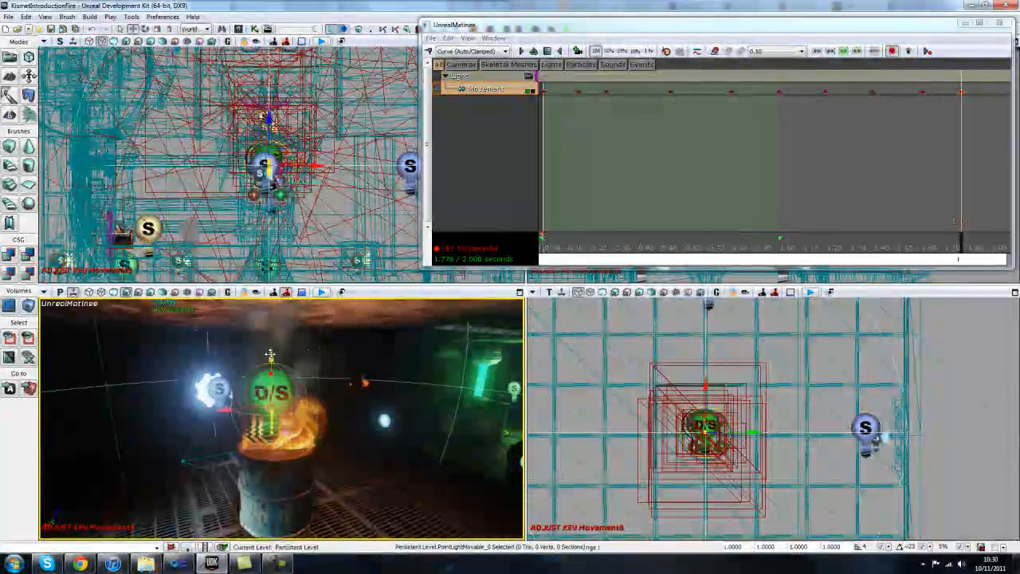
{"action": "left_click", "coordinate": [990, 245]}
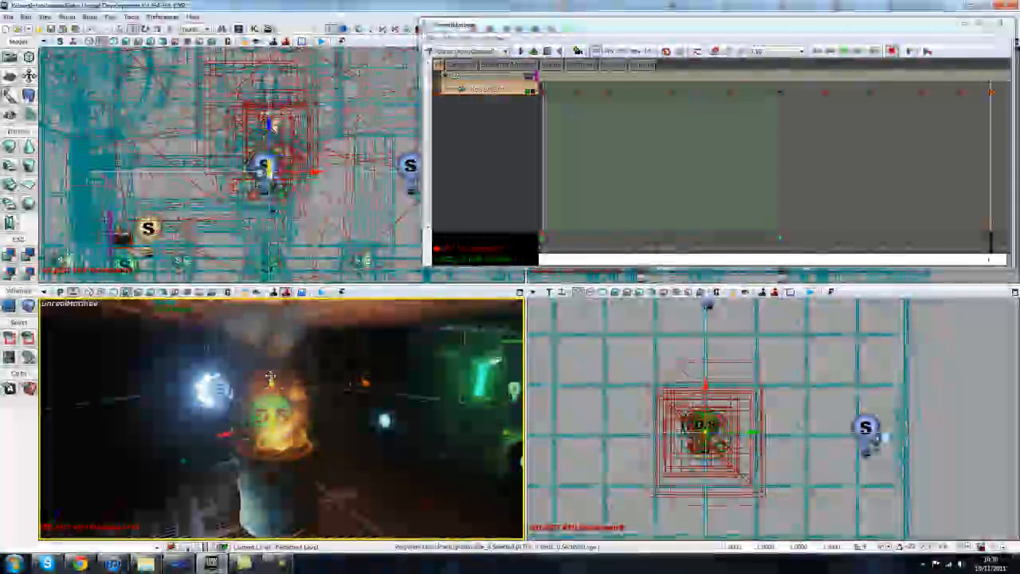
Add a final Movement key at the 2-second end of the sequence and play the Matinee to preview the light's motion
{"action": "left_click_drag", "start_coordinate": [617, 261], "coordinate": [692, 260]}
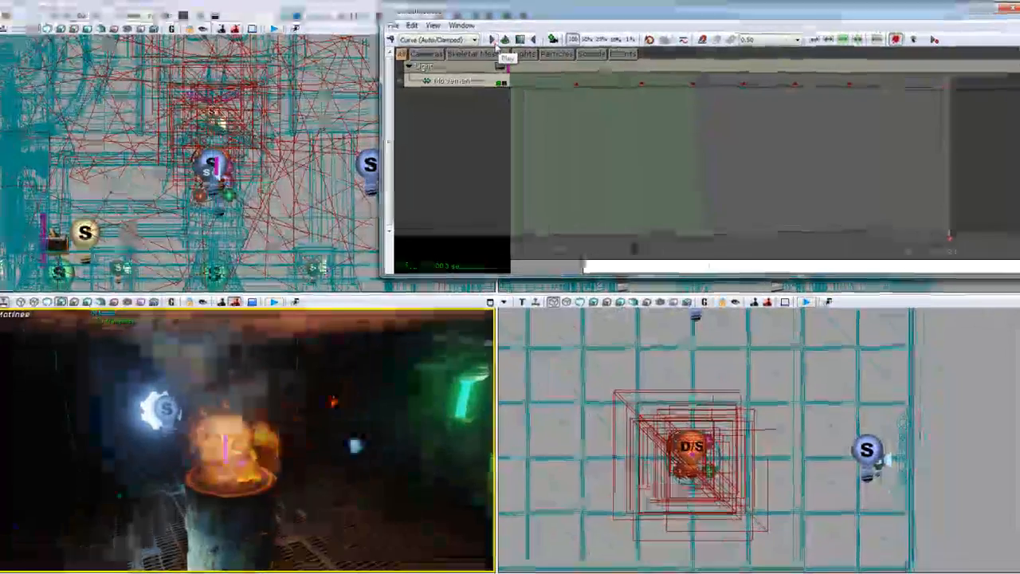
{"action": "left_click", "coordinate": [495, 42]}
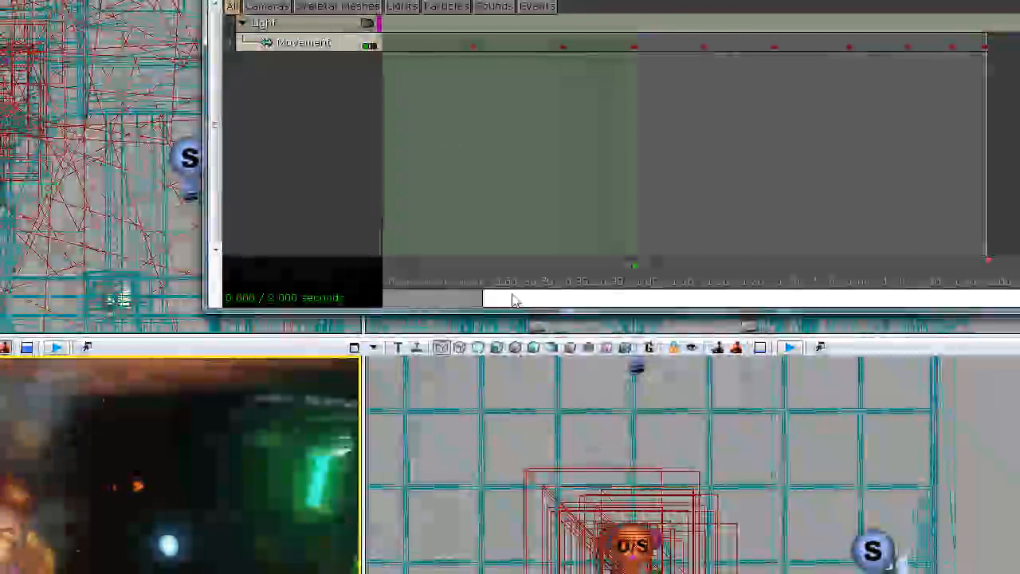
{"action": "left_click_drag", "start_coordinate": [512, 295], "coordinate": [405, 304]}
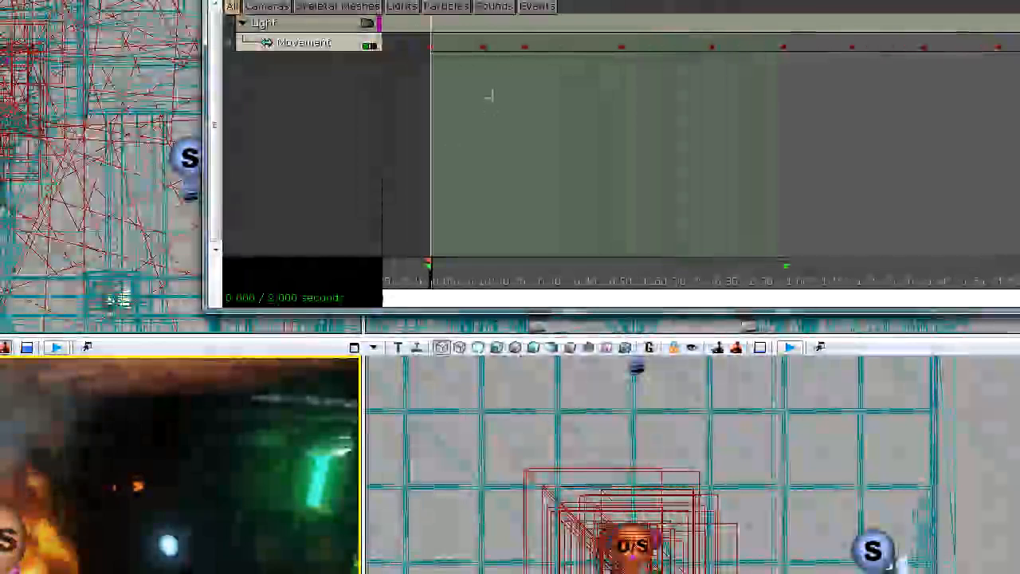
Offset the light along the Y axis to alternating sides in the top viewport at the Movement keys near 0.15, 0.26 and 0.54 s
{"action": "left_click", "coordinate": [487, 46]}
{"action": "key", "text": "Return"}
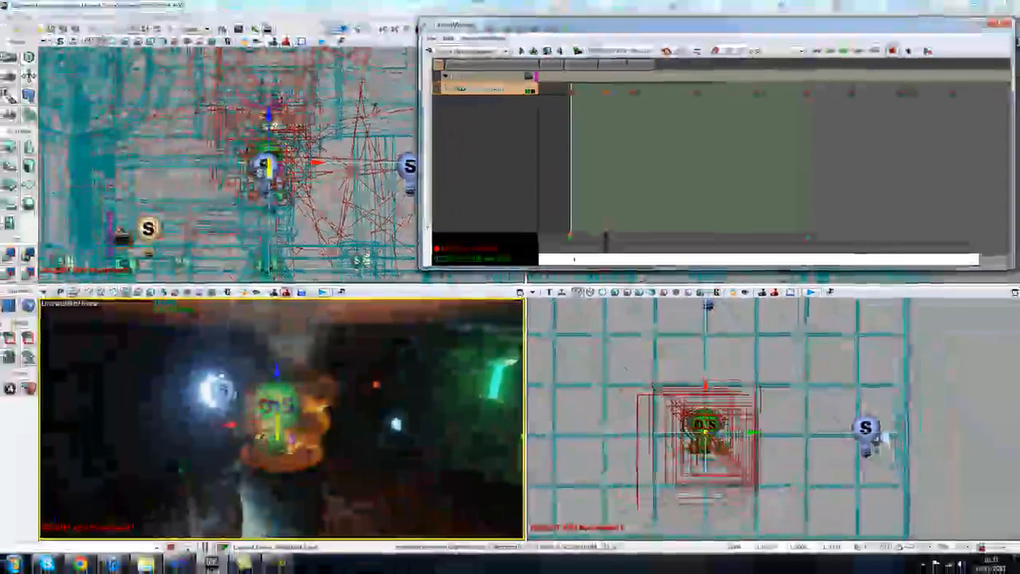
{"action": "mouse_move", "coordinate": [786, 489]}
{"action": "right_mouse_down"}
{"action": "mouse_move", "coordinate": [831, 471]}
{"action": "mouse_move", "coordinate": [836, 487]}
{"action": "mouse_move", "coordinate": [795, 483]}
{"action": "right_mouse_up"}
{"action": "right_click_drag", "start_coordinate": [767, 433], "coordinate": [776, 436]}
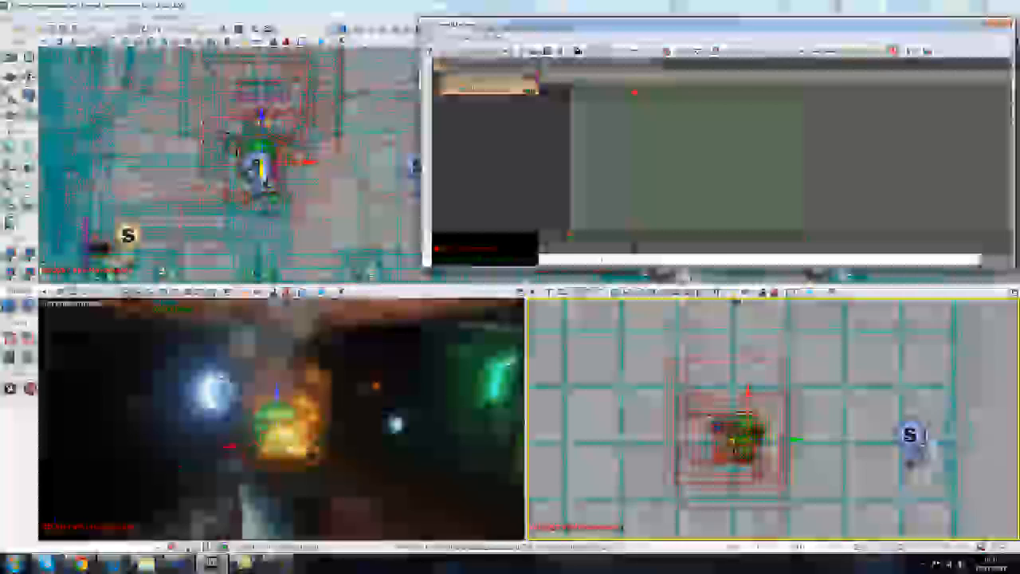
{"action": "left_click", "coordinate": [635, 93]}
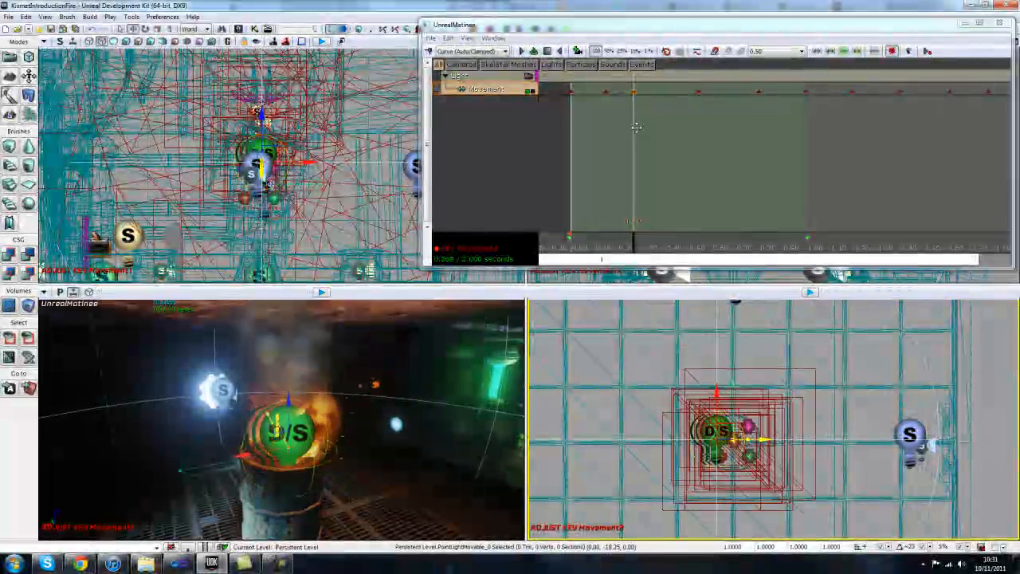
{"action": "left_click", "coordinate": [698, 94]}
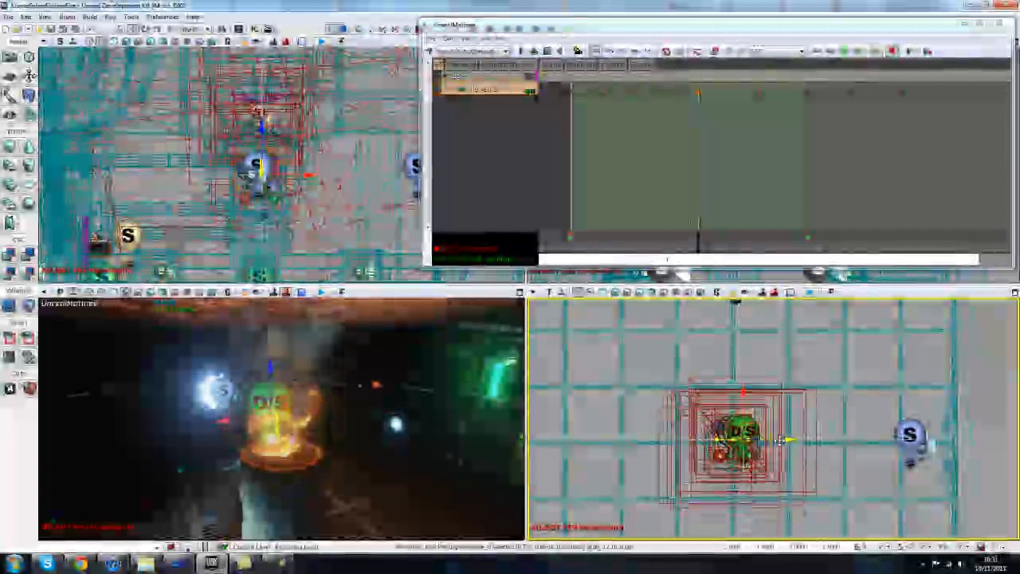
Offset the light to alternating sides along the Y axis at the Movement keys near 0.80, 1.00, 1.20 and 1.40 s
{"action": "left_click", "coordinate": [758, 93]}
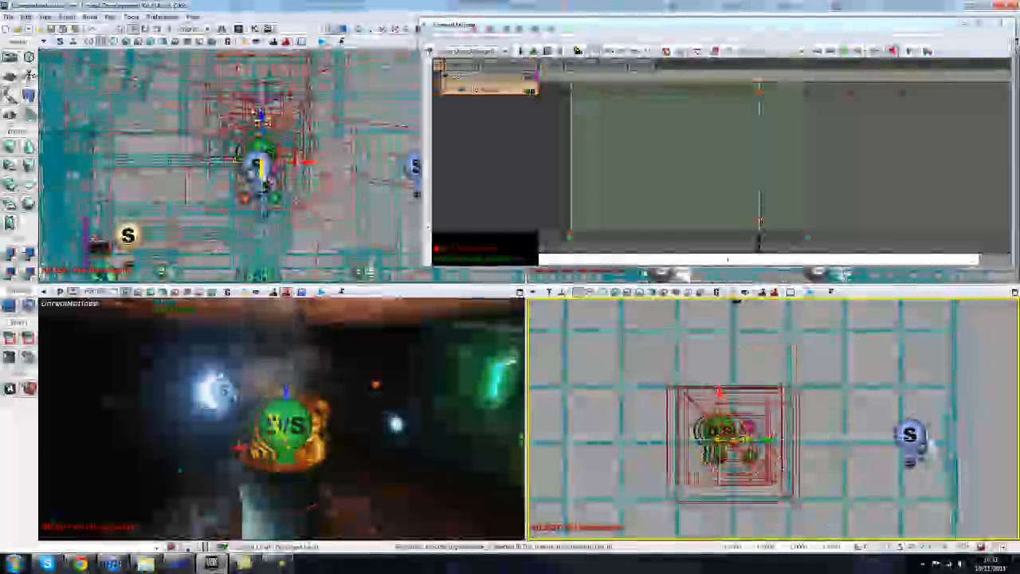
{"action": "left_click", "coordinate": [807, 94]}
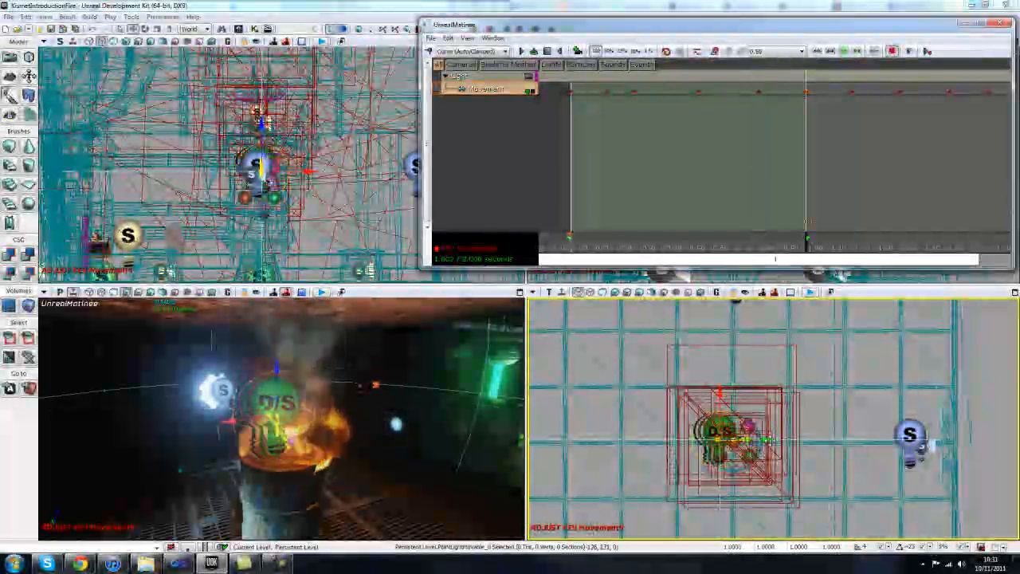
{"action": "left_click_drag", "start_coordinate": [775, 438], "coordinate": [779, 440]}
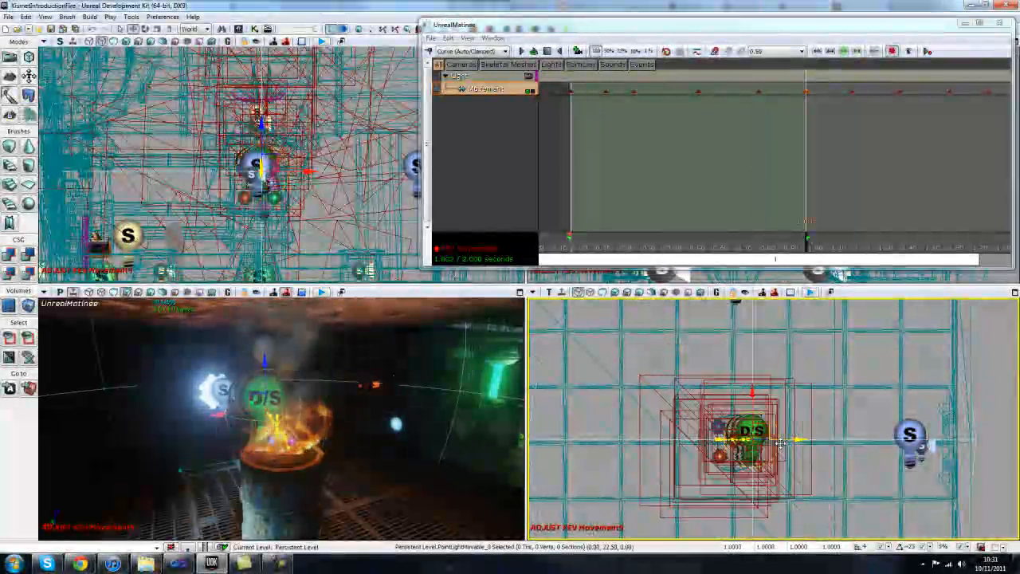
{"action": "left_click", "coordinate": [853, 94]}
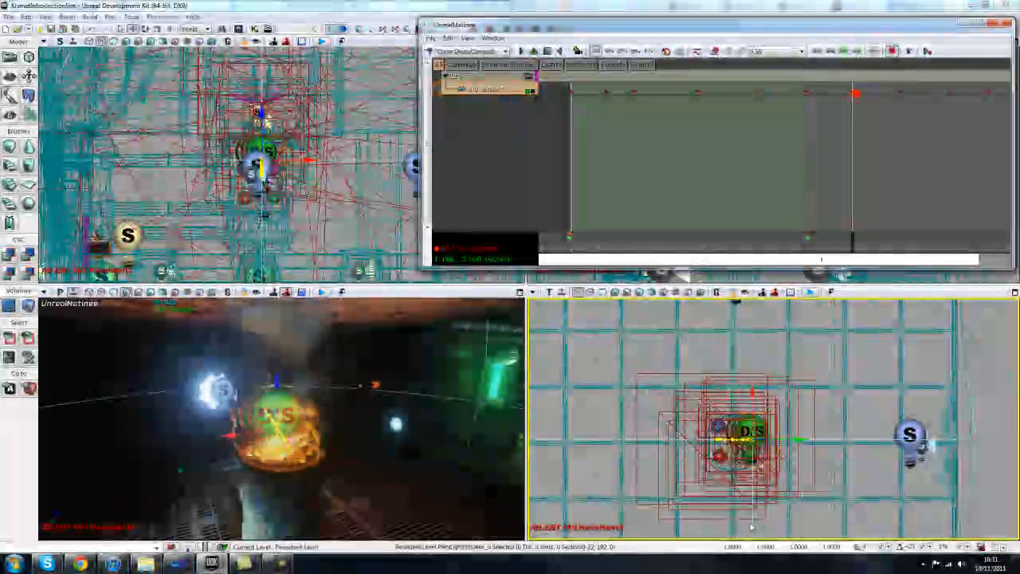
{"action": "mouse_move", "coordinate": [784, 437]}
{"action": "left_mouse_down"}
{"action": "mouse_move", "coordinate": [769, 439]}
{"action": "mouse_move", "coordinate": [791, 440]}
{"action": "left_mouse_up"}
{"action": "left_click", "coordinate": [899, 92]}
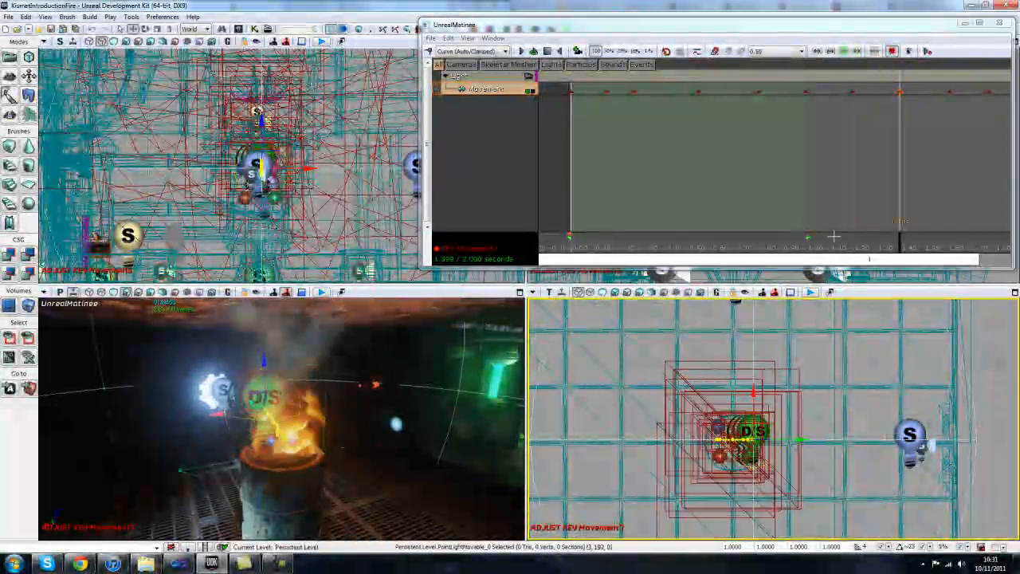
Offset the light to alternating sides along the Y axis at the Movement keys near 1.61, 1.78 and 1.90 s
{"action": "left_click", "coordinate": [948, 92]}
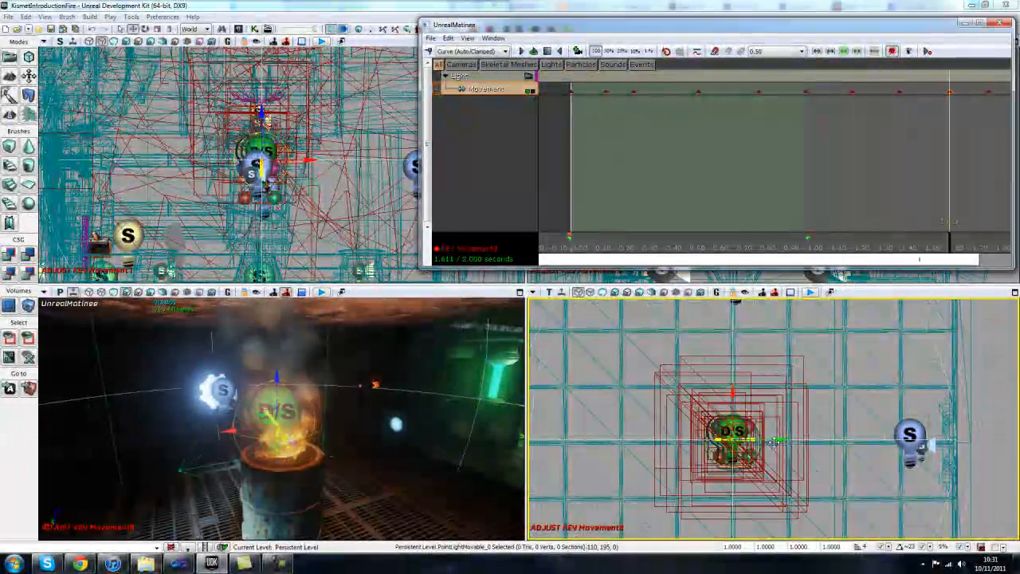
{"action": "left_click_drag", "start_coordinate": [784, 439], "coordinate": [761, 439]}
{"action": "left_click_drag", "start_coordinate": [791, 262], "coordinate": [824, 261]}
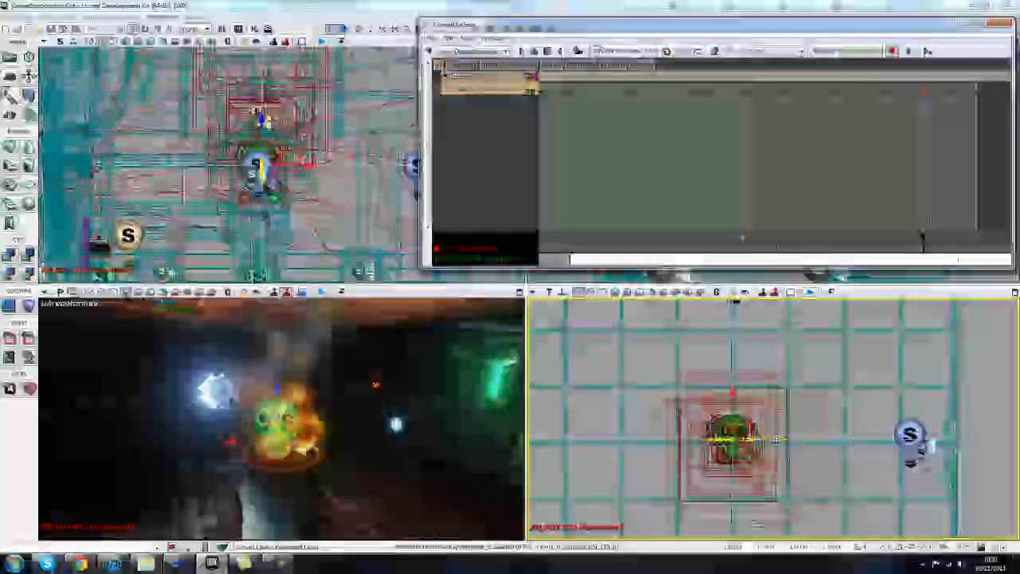
{"action": "left_click_drag", "start_coordinate": [740, 430], "coordinate": [756, 431]}
{"action": "left_click", "coordinate": [954, 92]}
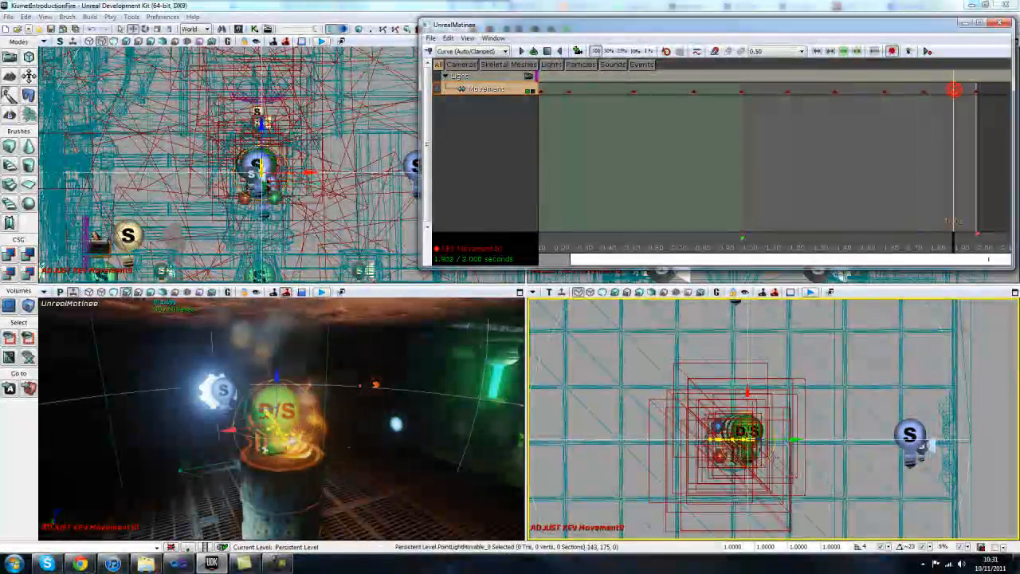
{"action": "left_click_drag", "start_coordinate": [795, 444], "coordinate": [779, 453]}
{"action": "left_click", "coordinate": [977, 92]}
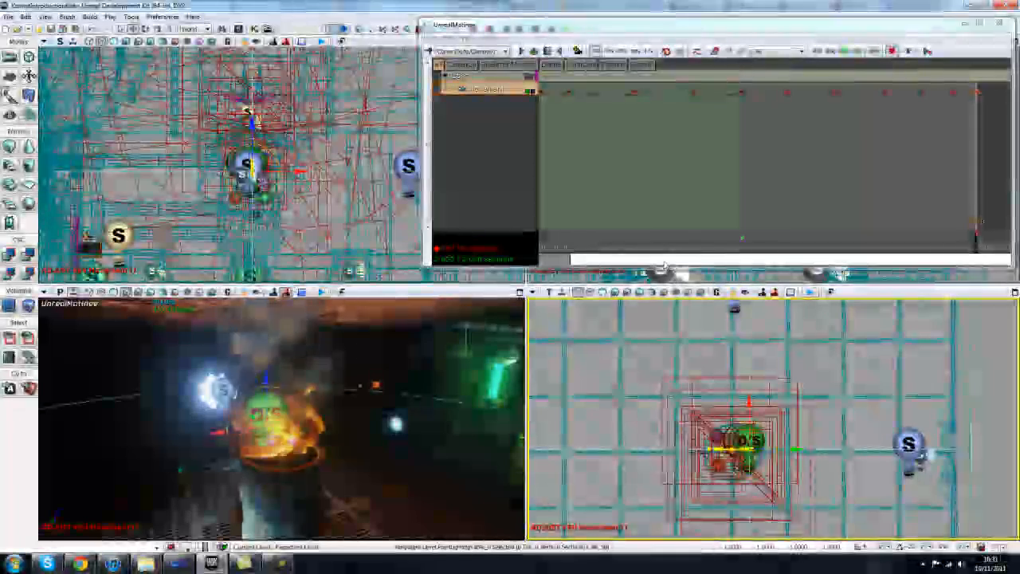
Offset the light along the X axis in the top viewport at the Movement keys near 0.15, 0.54, 1.00 and 1.19 s
{"action": "left_click_drag", "start_coordinate": [687, 259], "coordinate": [656, 259]}
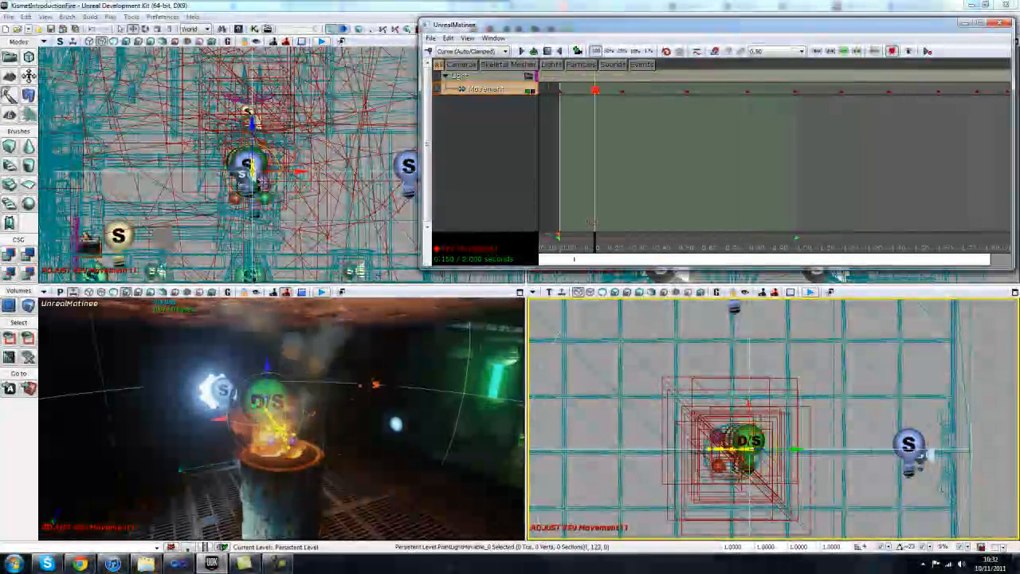
{"action": "left_click_drag", "start_coordinate": [816, 349], "coordinate": [813, 372]}
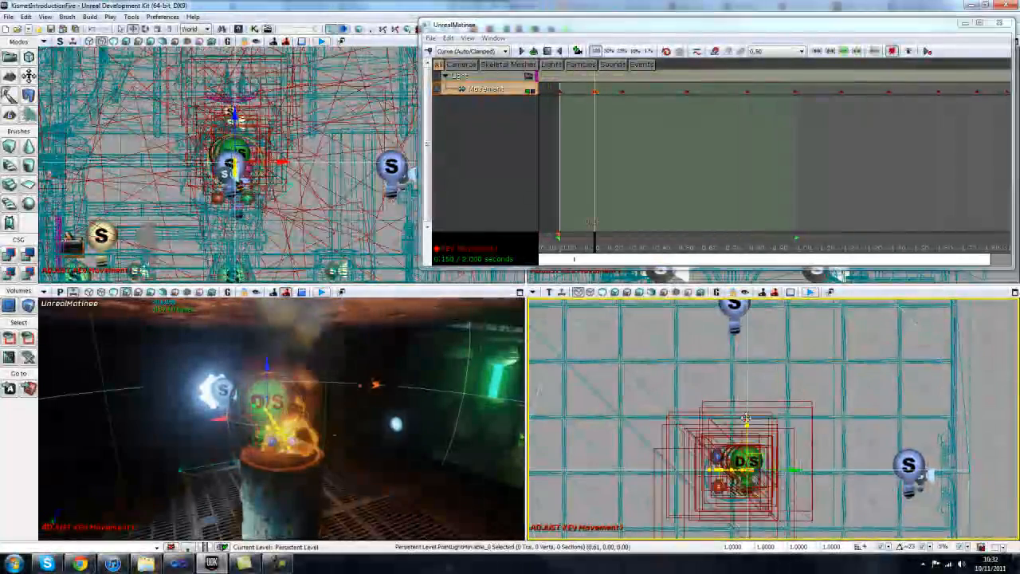
{"action": "left_click_drag", "start_coordinate": [745, 421], "coordinate": [745, 404]}
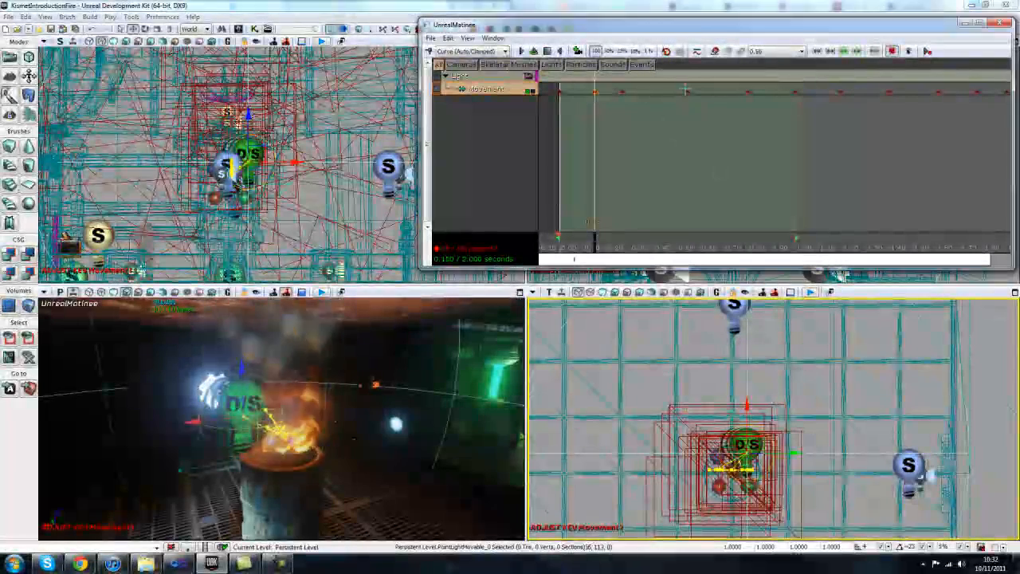
{"action": "left_click", "coordinate": [685, 91]}
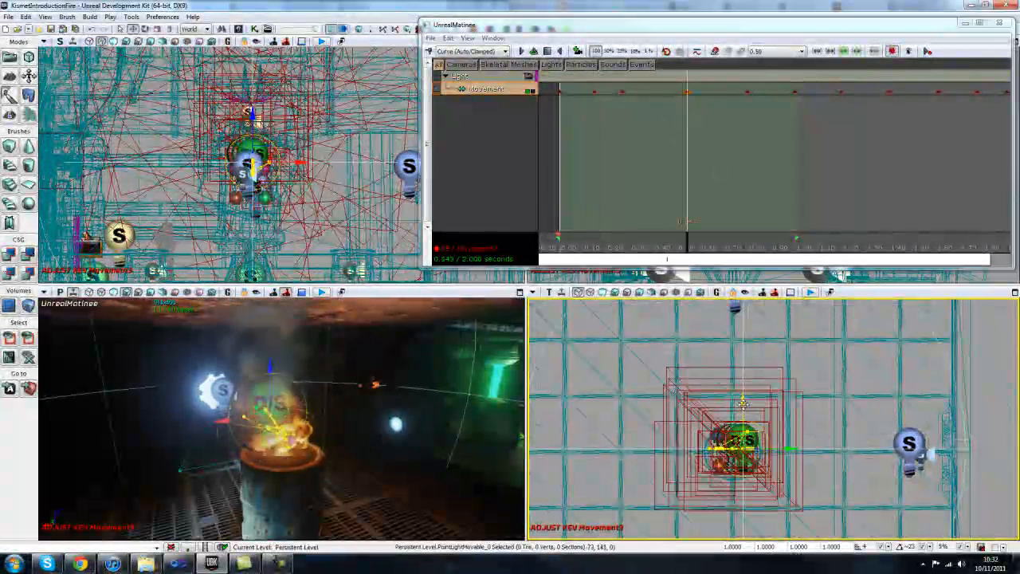
{"action": "left_click", "coordinate": [795, 91]}
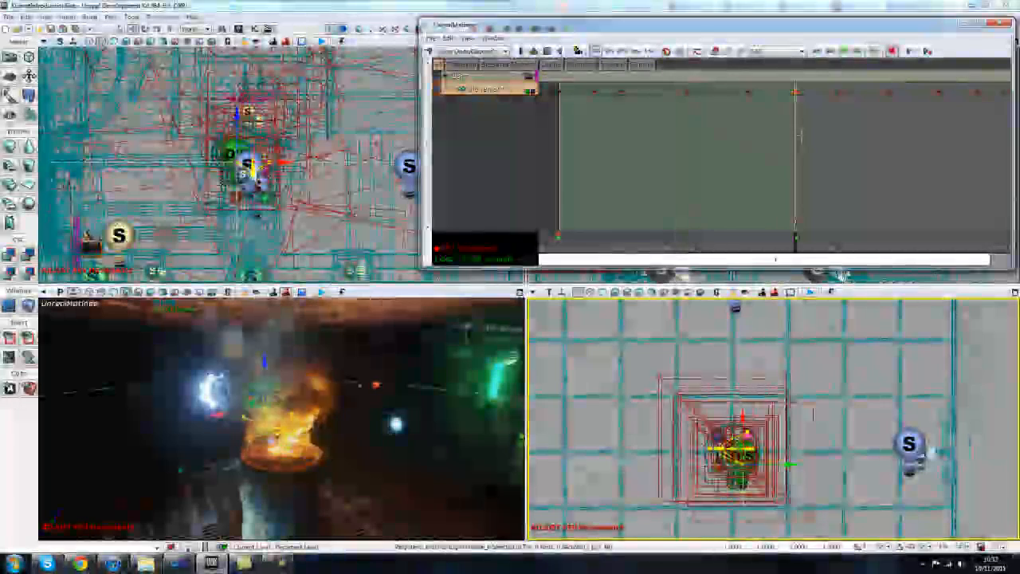
{"action": "left_click_drag", "start_coordinate": [750, 407], "coordinate": [749, 397]}
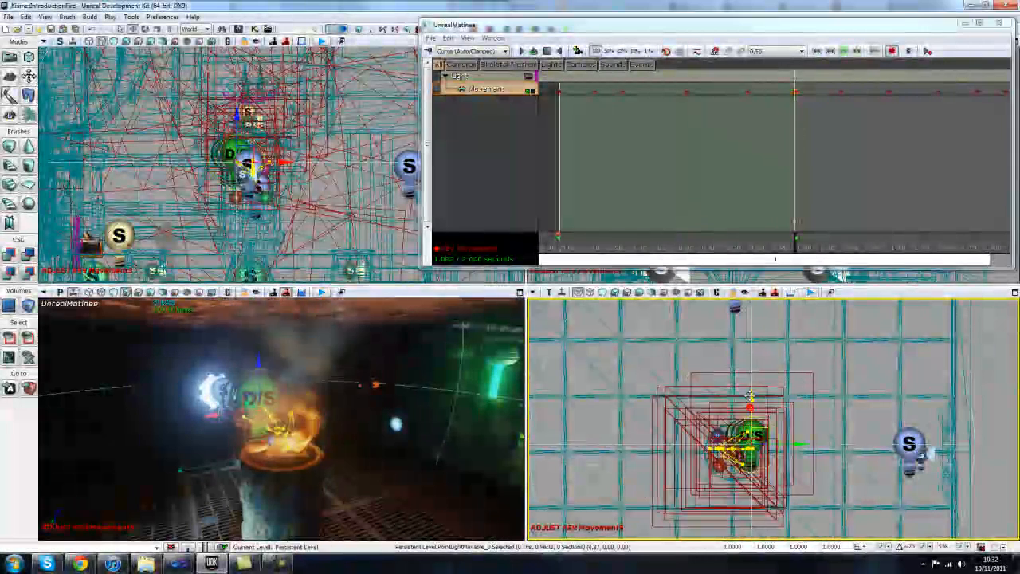
{"action": "left_click", "coordinate": [842, 92]}
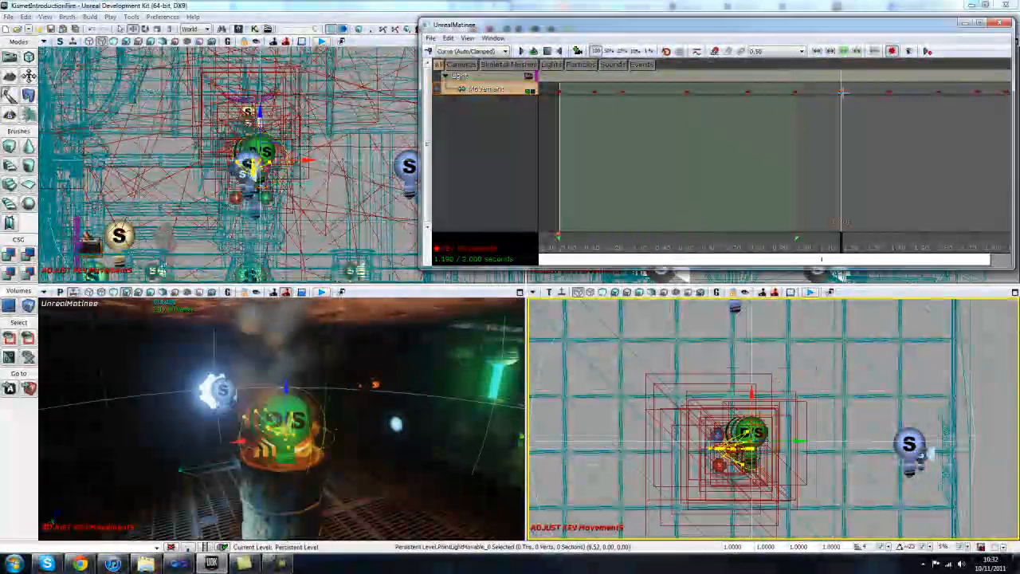
{"action": "left_click_drag", "start_coordinate": [876, 441], "coordinate": [879, 446]}
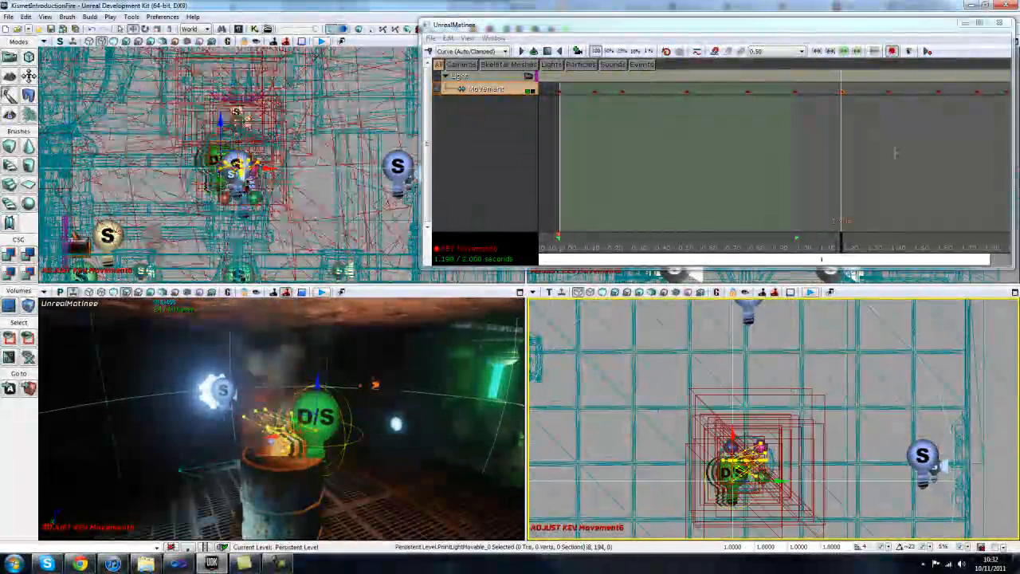
Offset the light along the X axis from the Movement key near 1.61 s onward and play the Matinee to preview the motion
{"action": "left_click", "coordinate": [942, 93]}
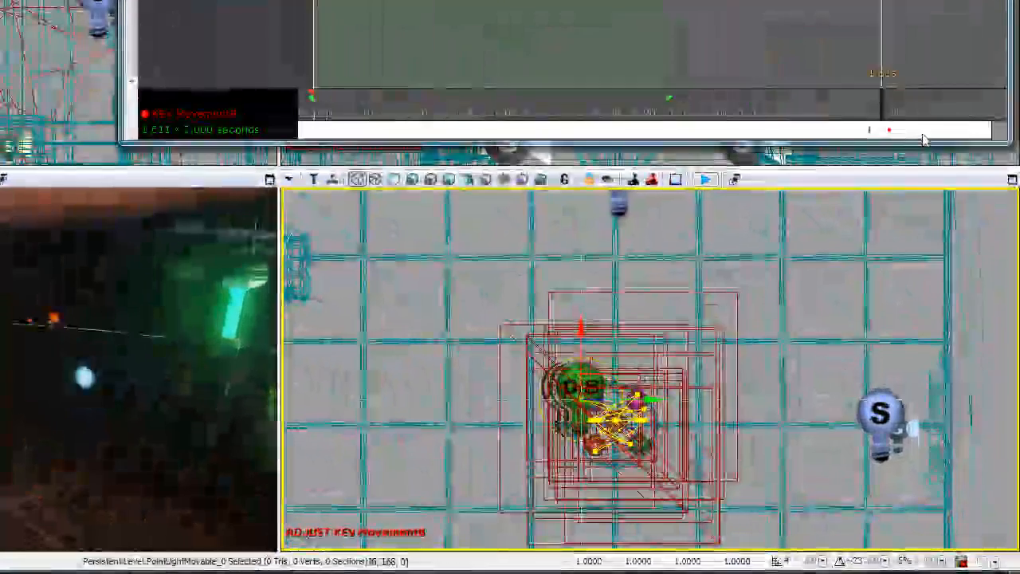
{"action": "left_click", "coordinate": [971, 104]}
{"action": "key", "text": "Return"}
{"action": "right_click_drag", "start_coordinate": [773, 405], "coordinate": [779, 397]}
{"action": "left_click_drag", "start_coordinate": [605, 339], "coordinate": [607, 356]}
{"action": "left_click", "coordinate": [250, 3]}
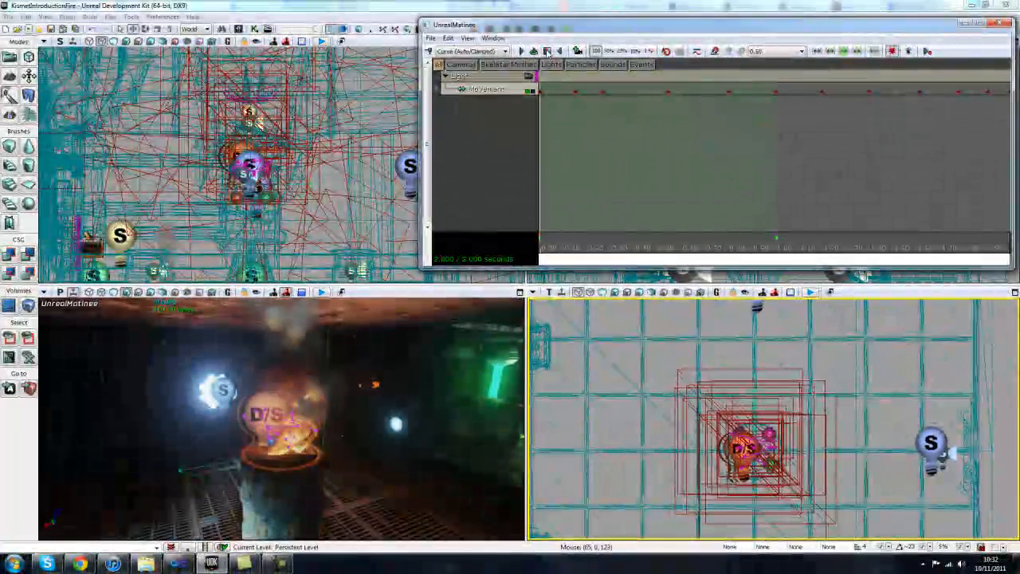
Add a float property track for PointLightComponent0.Brightness to the Light group
{"action": "left_click", "coordinate": [482, 75]}
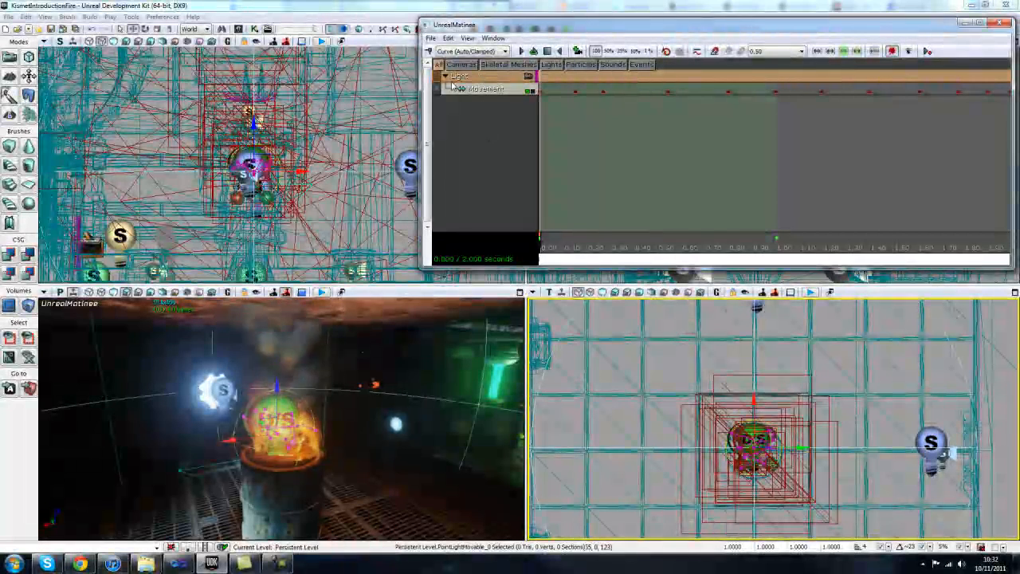
{"action": "right_click", "coordinate": [454, 83]}
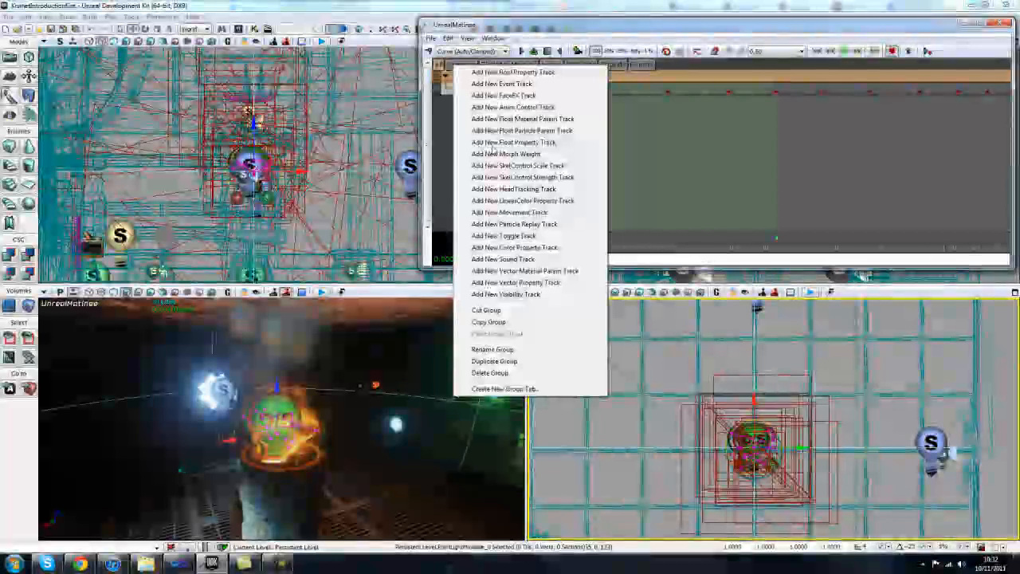
{"action": "left_click", "coordinate": [482, 143]}
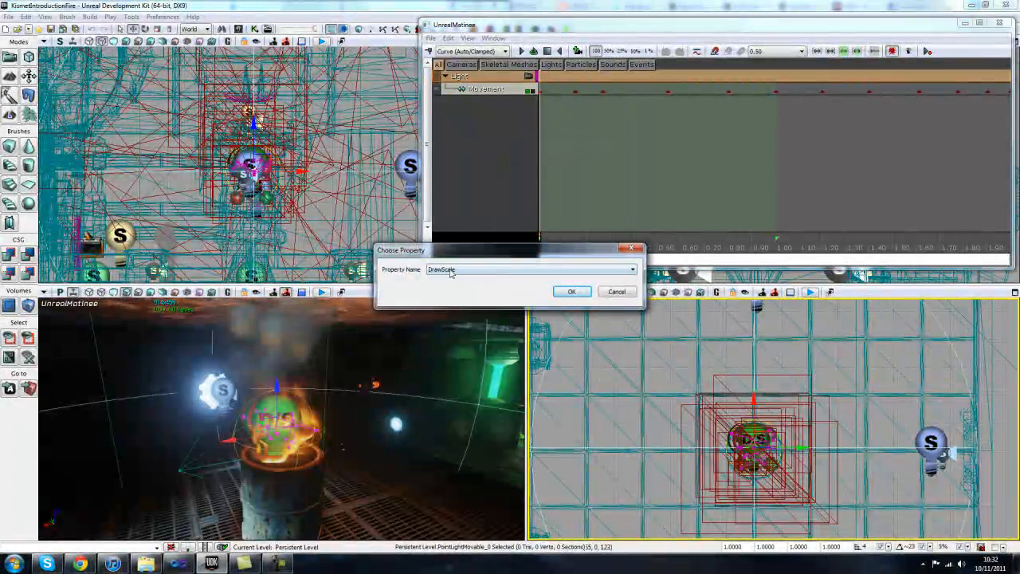
{"action": "left_click", "coordinate": [449, 271]}
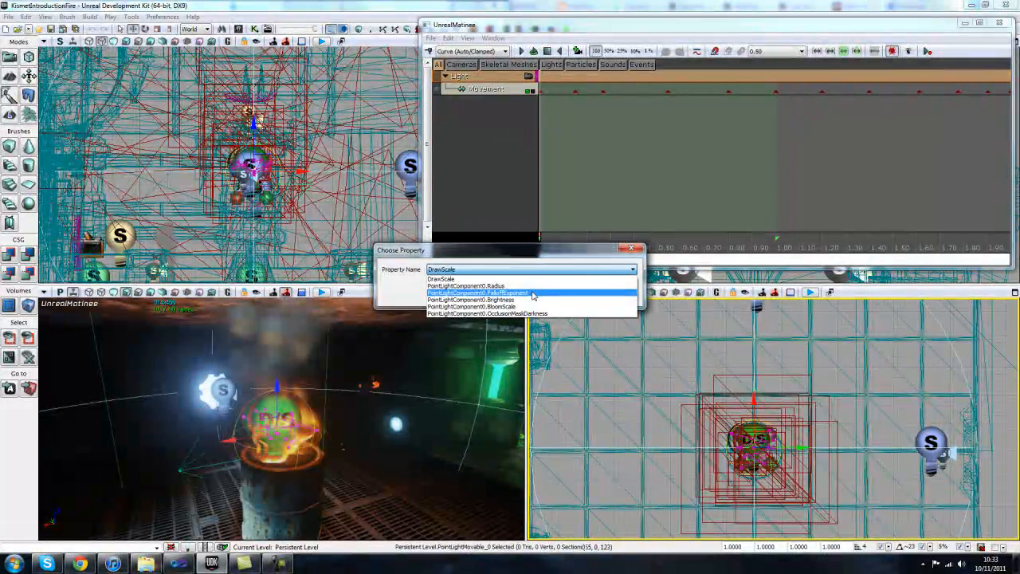
{"action": "left_click", "coordinate": [496, 300]}
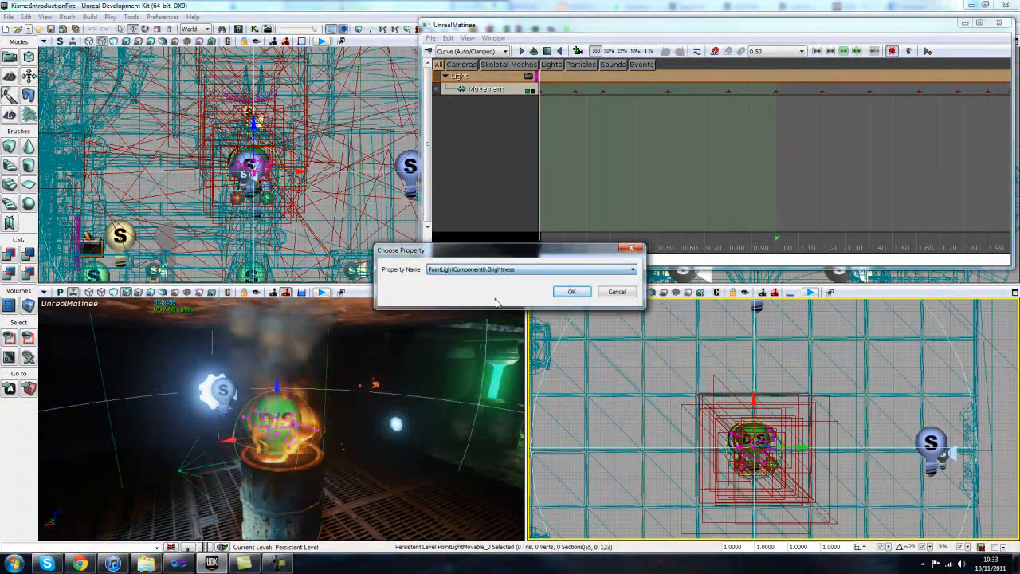
{"action": "left_click", "coordinate": [578, 292]}
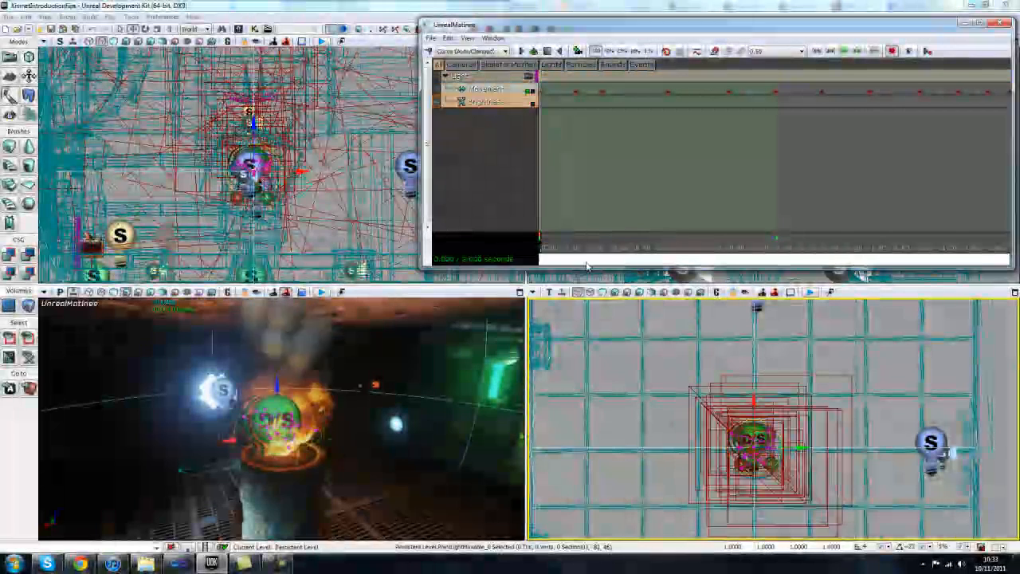
Add keys to the Brightness track at slightly uneven intervals of about 0.2 s, including one at 0 s and one at 2 s
{"action": "scroll", "coordinate": [585, 262], "scroll_direction": "down", "scroll_amount": 3}
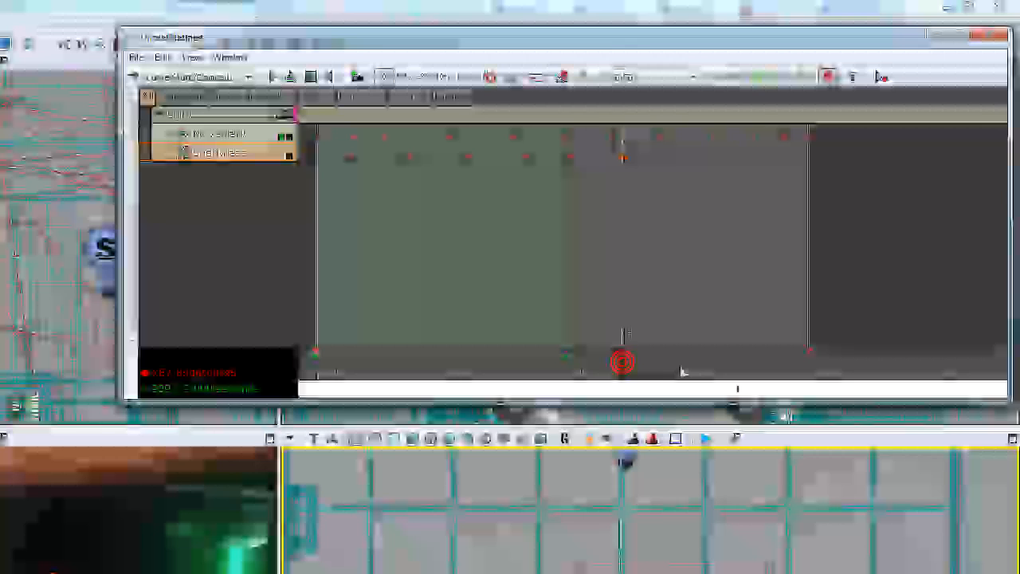
{"action": "left_click", "coordinate": [720, 319]}
{"action": "key", "text": "Return"}
{"action": "left_click", "coordinate": [754, 320]}
{"action": "key", "text": "Return"}
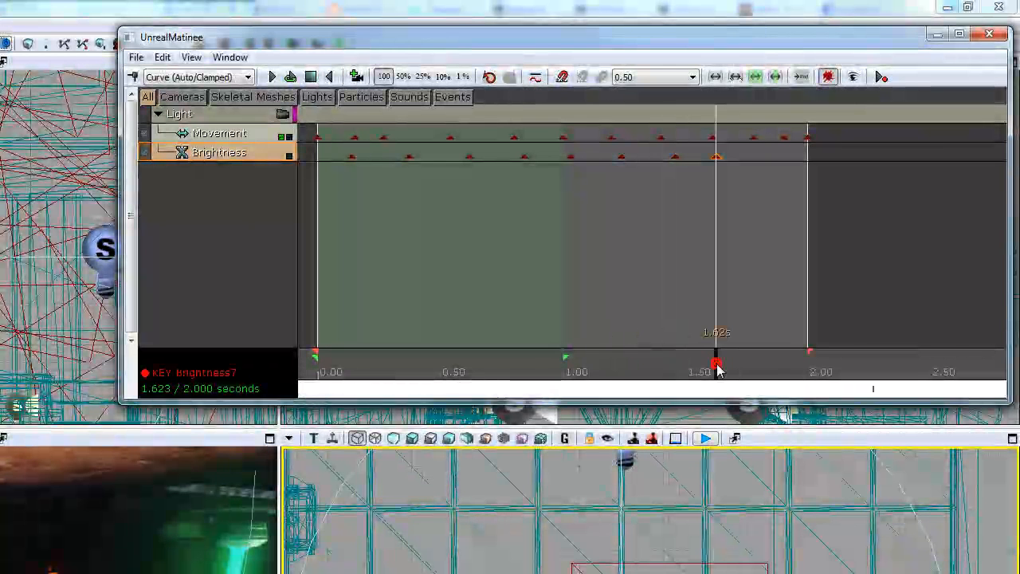
{"action": "left_click", "coordinate": [763, 370]}
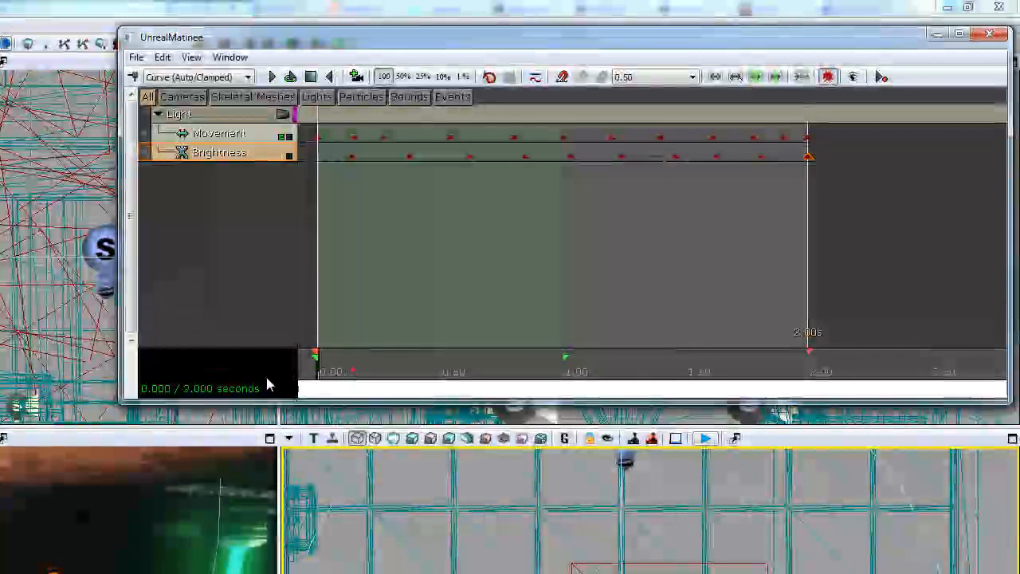
{"action": "left_click", "coordinate": [353, 369]}
{"action": "key", "text": "Return"}
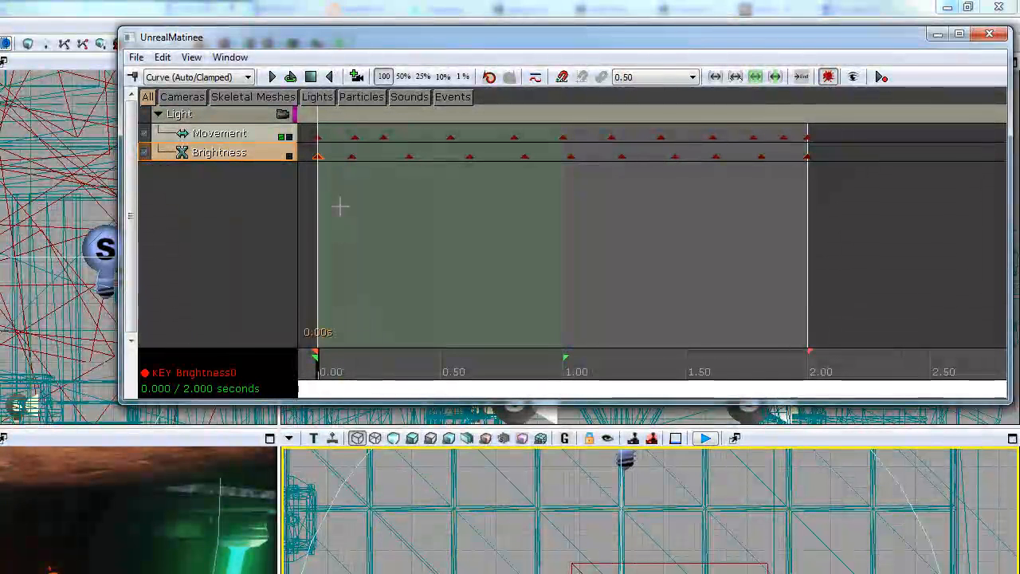
Set the value of the Brightness key near 0.14 s to 1.6
{"action": "left_click", "coordinate": [355, 156]}
{"action": "right_click", "coordinate": [356, 157]}
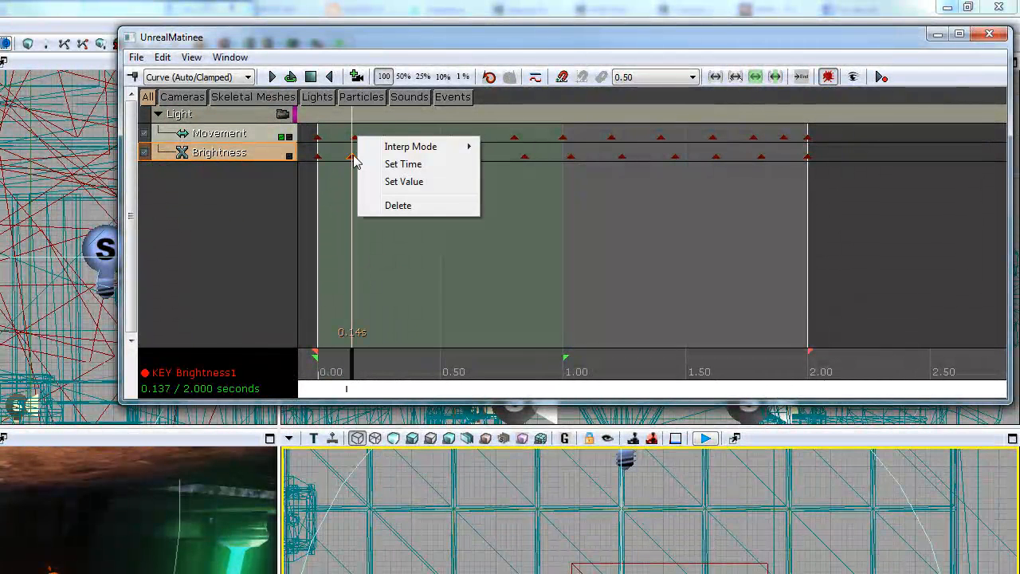
{"action": "right_click", "coordinate": [352, 166]}
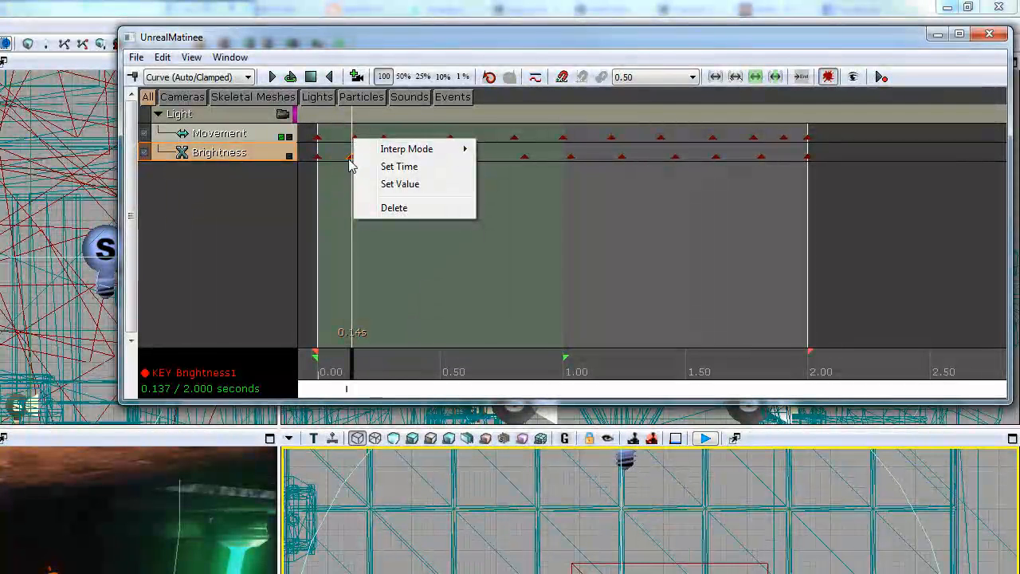
{"action": "left_click", "coordinate": [392, 184]}
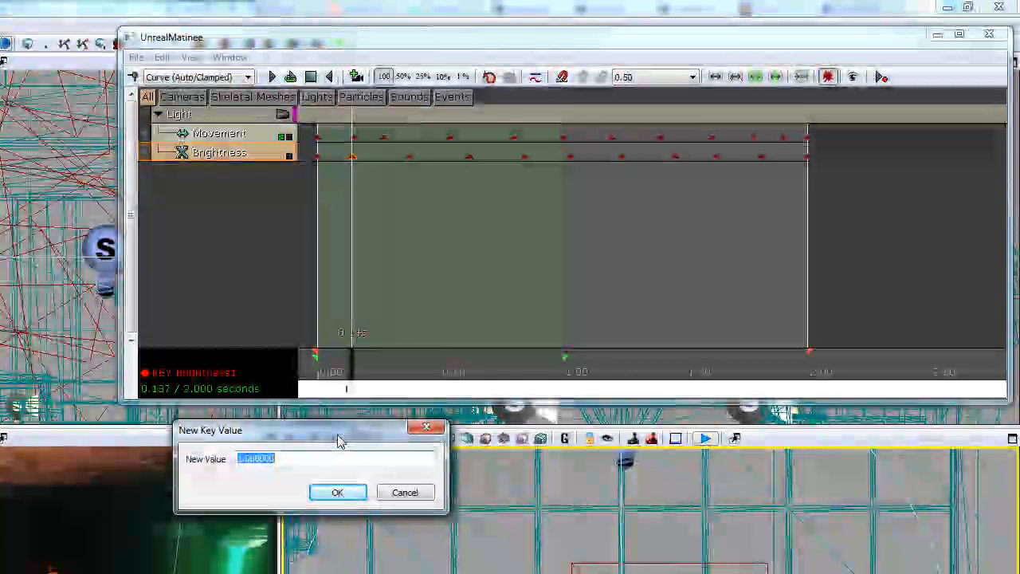
{"action": "type", "text": "1.6"}
{"action": "key", "text": "Return"}
Set the Brightness key near 0.37 s to 0.8 and the key near 0.62 s to 2
{"action": "right_click", "coordinate": [409, 156]}
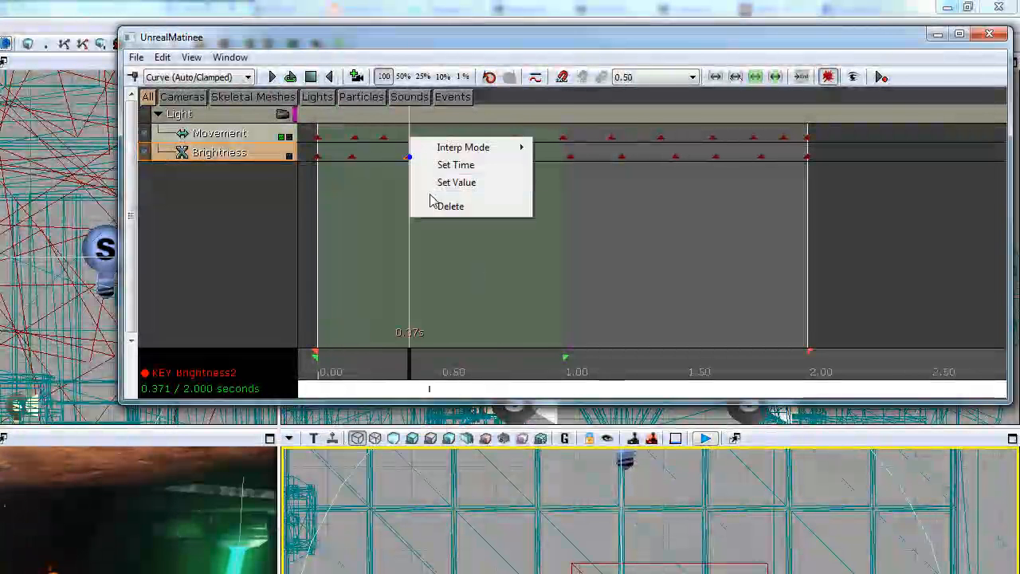
{"action": "left_click", "coordinate": [450, 185]}
{"action": "type", "text": ".8"}
{"action": "key", "text": "Return"}
{"action": "right_click", "coordinate": [471, 157]}
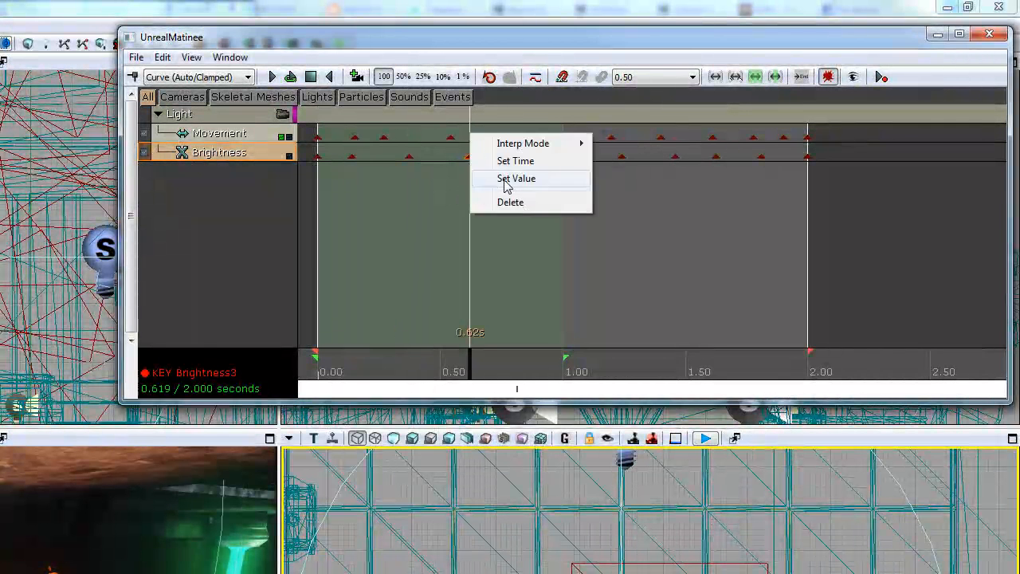
{"action": "left_click", "coordinate": [502, 179]}
{"action": "type", "text": "2"}
{"action": "key", "text": "Return"}
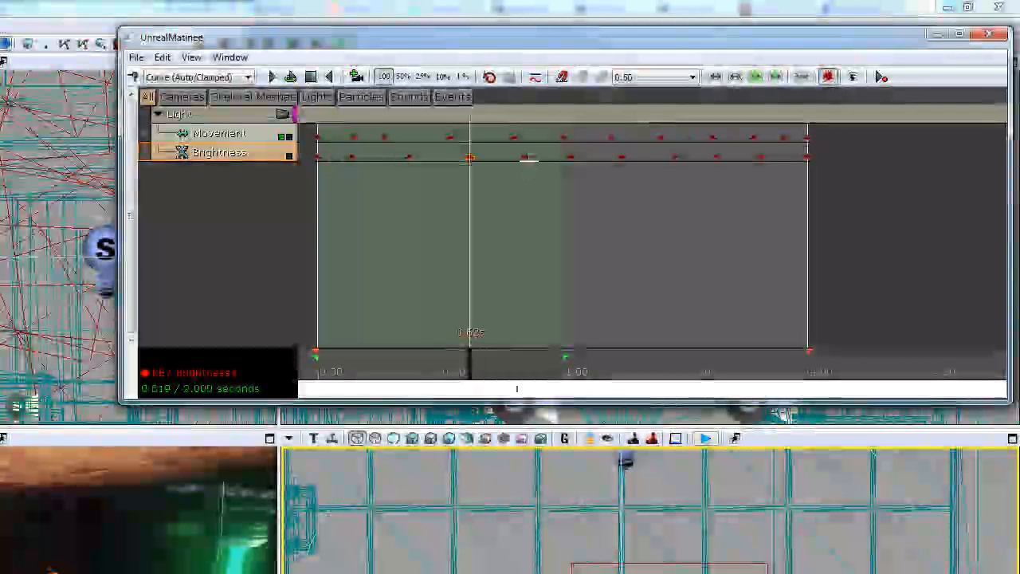
Set the Brightness key near 0.84 s to a dimmer value below 1 and the key near 1.03 s to a brighter value above 1
{"action": "left_click", "coordinate": [524, 156]}
{"action": "right_click", "coordinate": [532, 160]}
{"action": "left_click", "coordinate": [559, 176]}
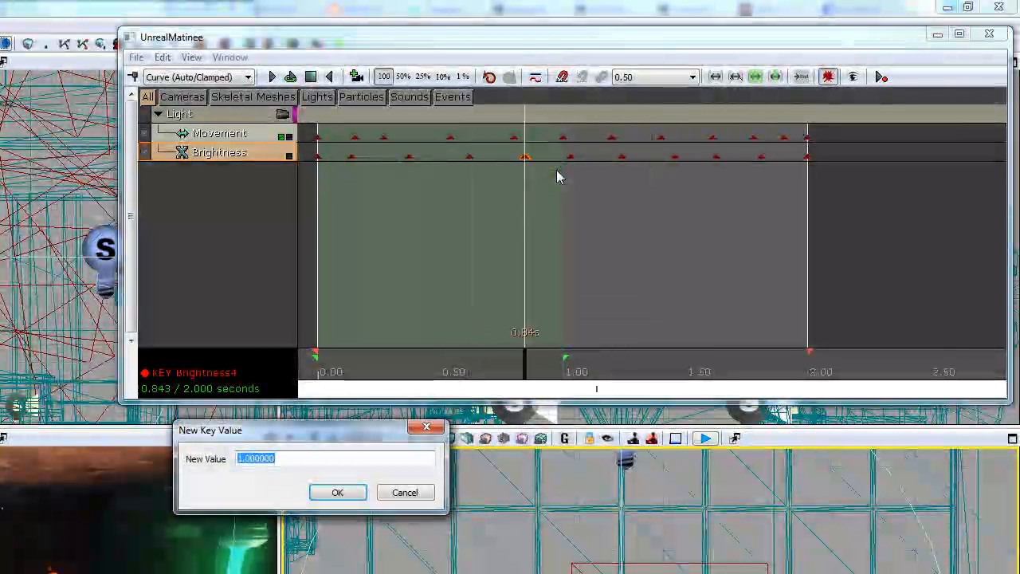
{"action": "type", "text": "."}
{"action": "key", "text": "Return"}
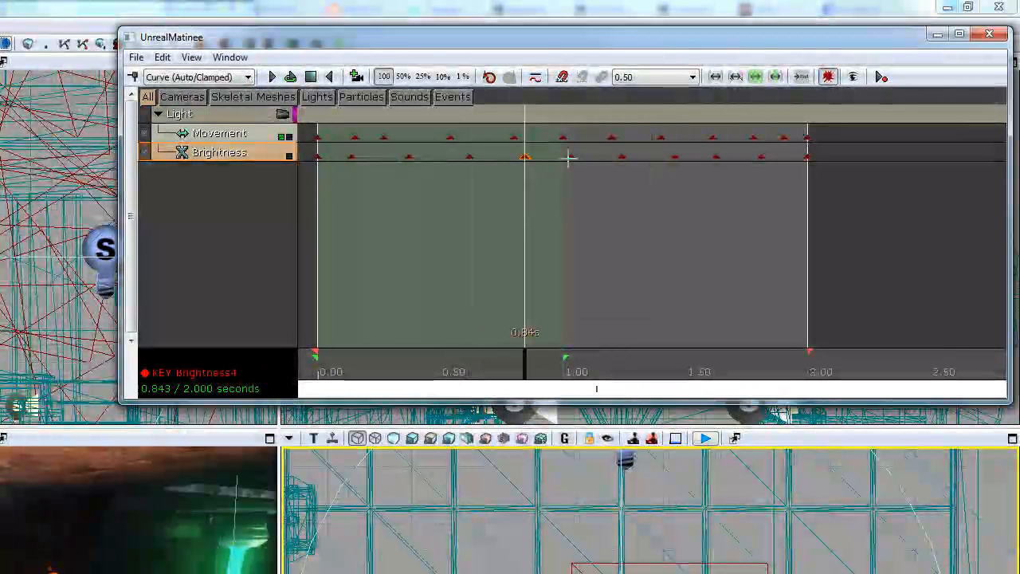
{"action": "left_click", "coordinate": [571, 157]}
{"action": "right_click", "coordinate": [570, 158]}
{"action": "left_click", "coordinate": [598, 193]}
{"action": "type", "text": "1."}
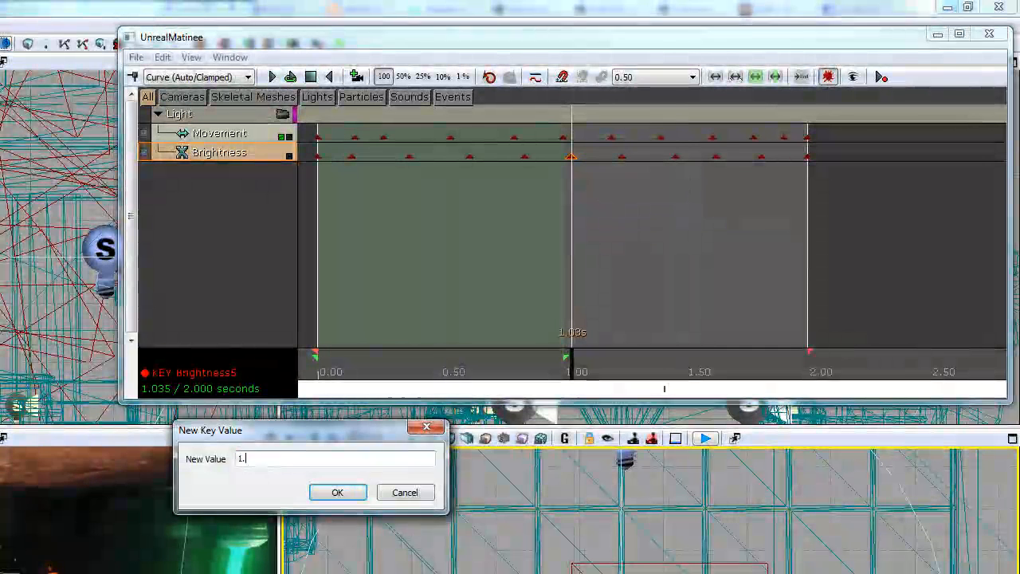
{"action": "key", "text": "Return"}
Set the Brightness key near 1.24 s to 1.0 and enter a new value for the key near 1.46 s
{"action": "left_click", "coordinate": [624, 156]}
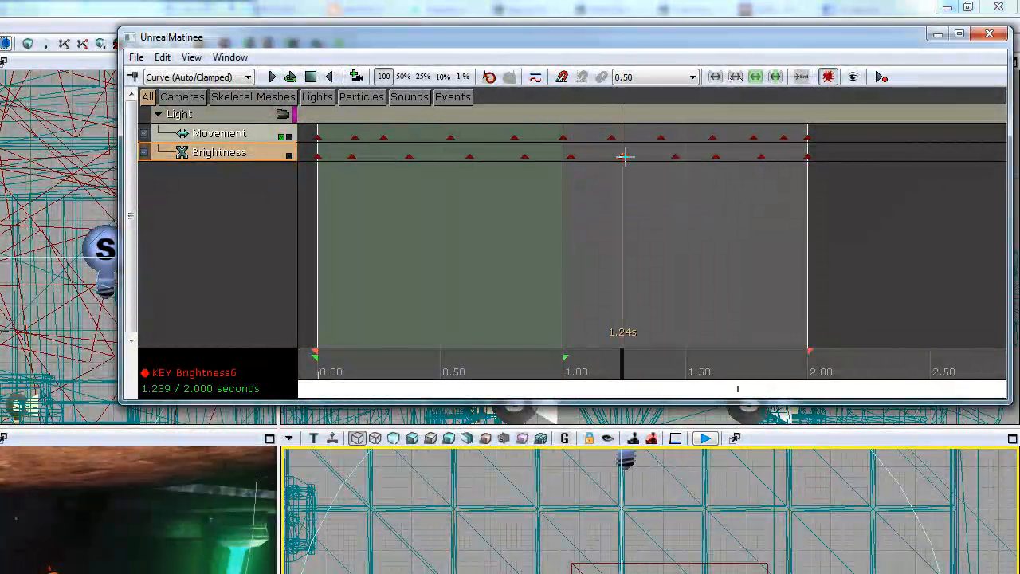
{"action": "right_click", "coordinate": [625, 156]}
{"action": "left_click", "coordinate": [672, 182]}
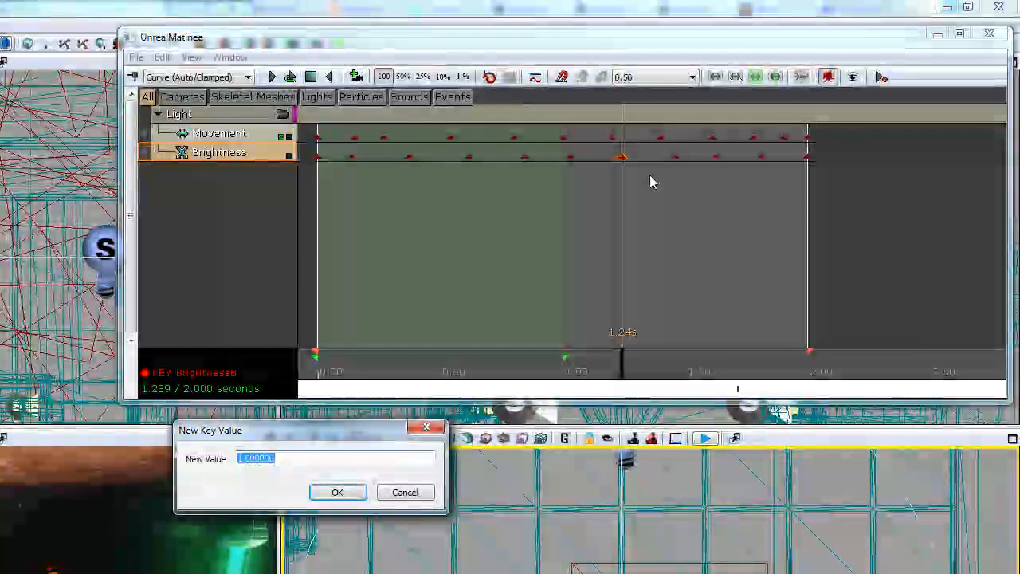
{"action": "type", "text": "1.0"}
{"action": "key", "text": "Return"}
{"action": "left_click", "coordinate": [675, 156]}
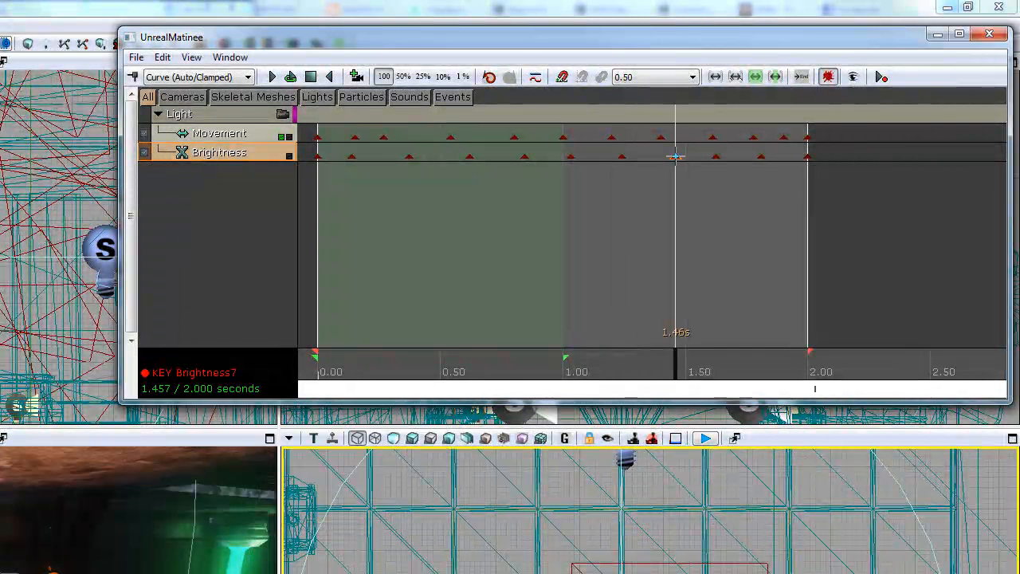
{"action": "right_click", "coordinate": [676, 156]}
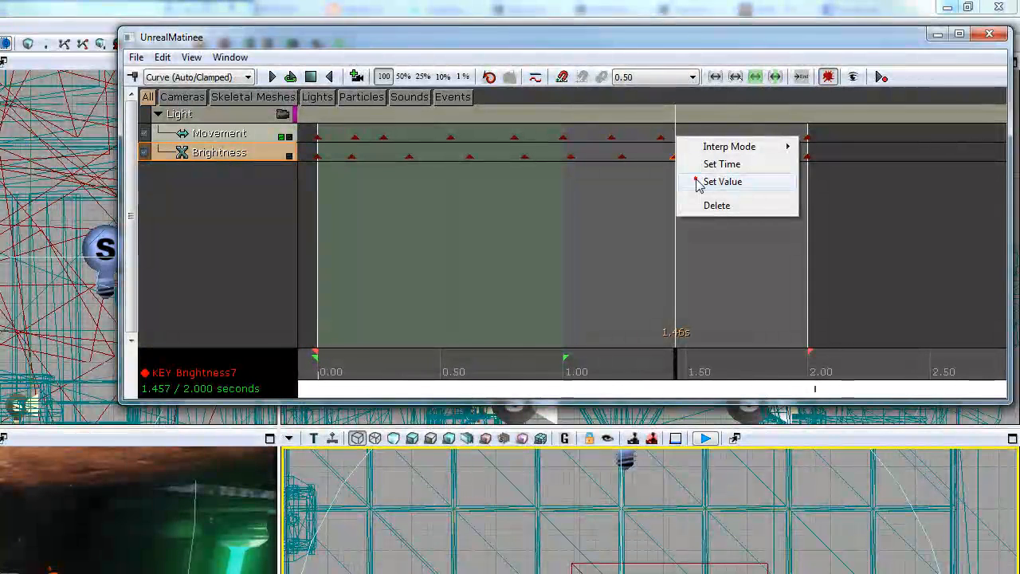
{"action": "left_click", "coordinate": [699, 182]}
{"action": "key", "text": "Return"}
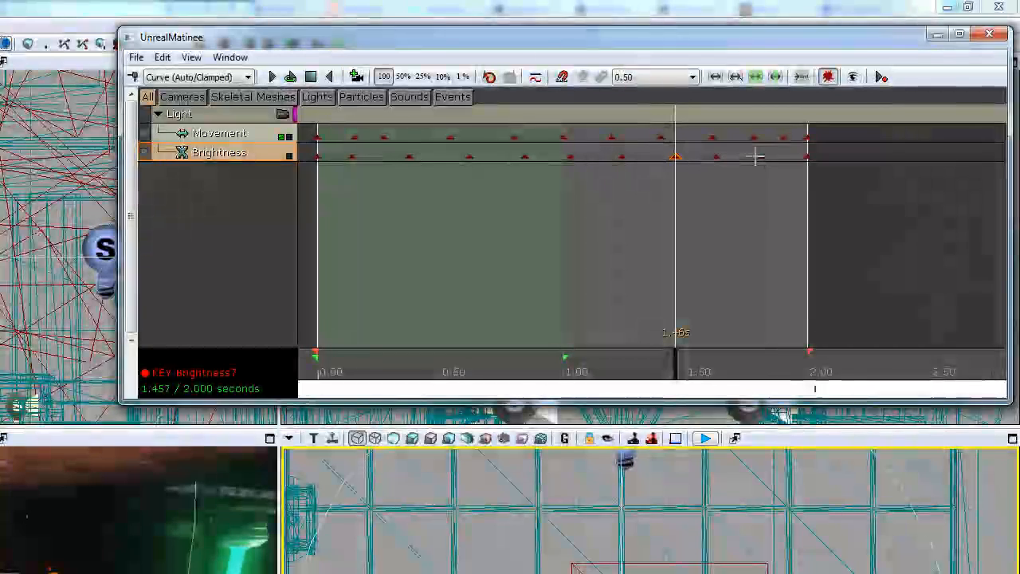
Set the Brightness key near 1.81 s to 3 and preview the sequence
{"action": "left_click", "coordinate": [761, 156]}
{"action": "right_click", "coordinate": [760, 157]}
{"action": "left_click", "coordinate": [807, 185]}
{"action": "type", "text": "3"}
{"action": "key", "text": "Return"}
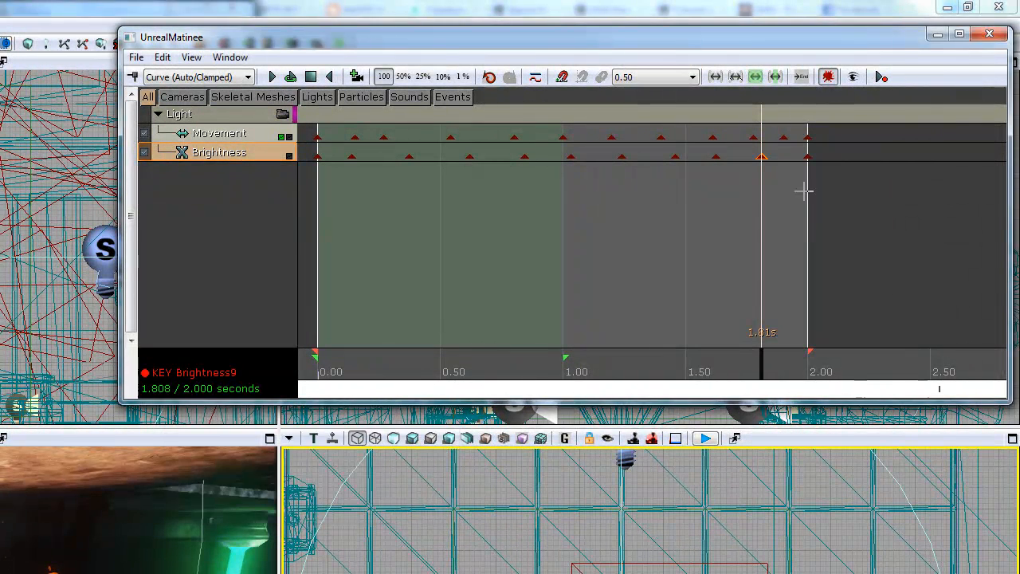
{"action": "left_click", "coordinate": [822, 199]}
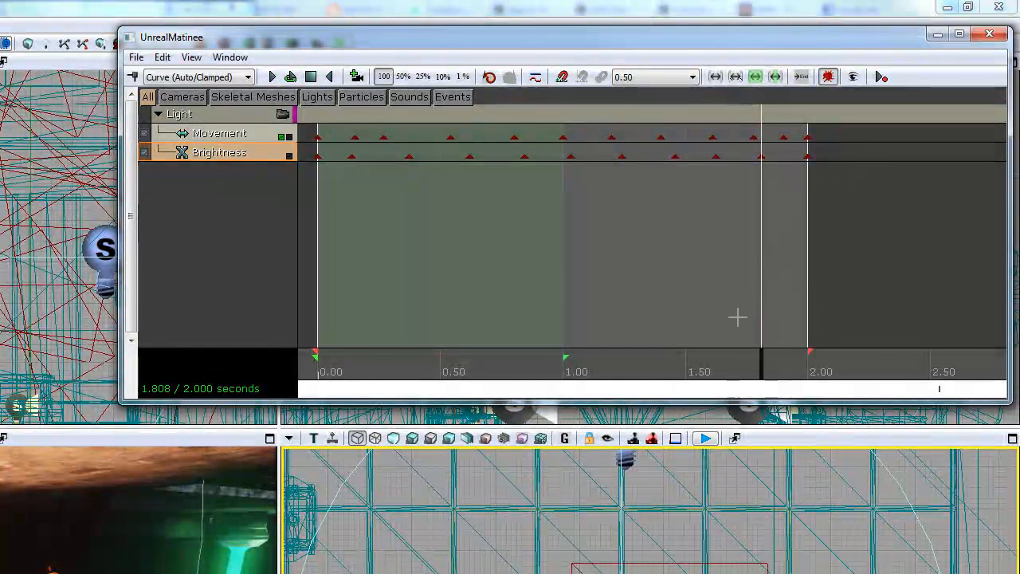
{"action": "left_click", "coordinate": [312, 78]}
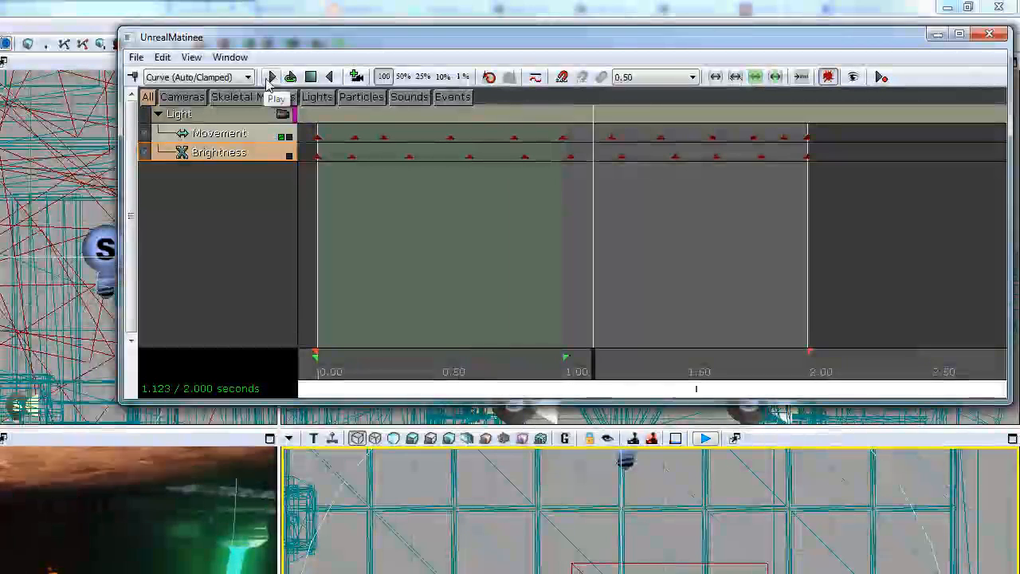
{"action": "left_click", "coordinate": [177, 290]}
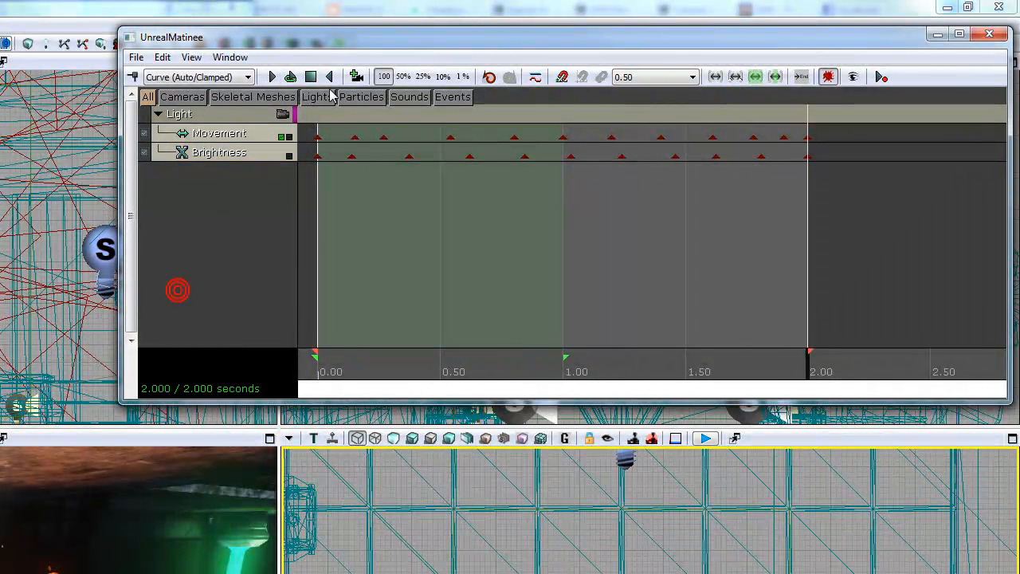
Add a float property track for PointLightComponent0.Radius to the Light group
{"action": "left_click", "coordinate": [171, 116]}
{"action": "right_click", "coordinate": [184, 116]}
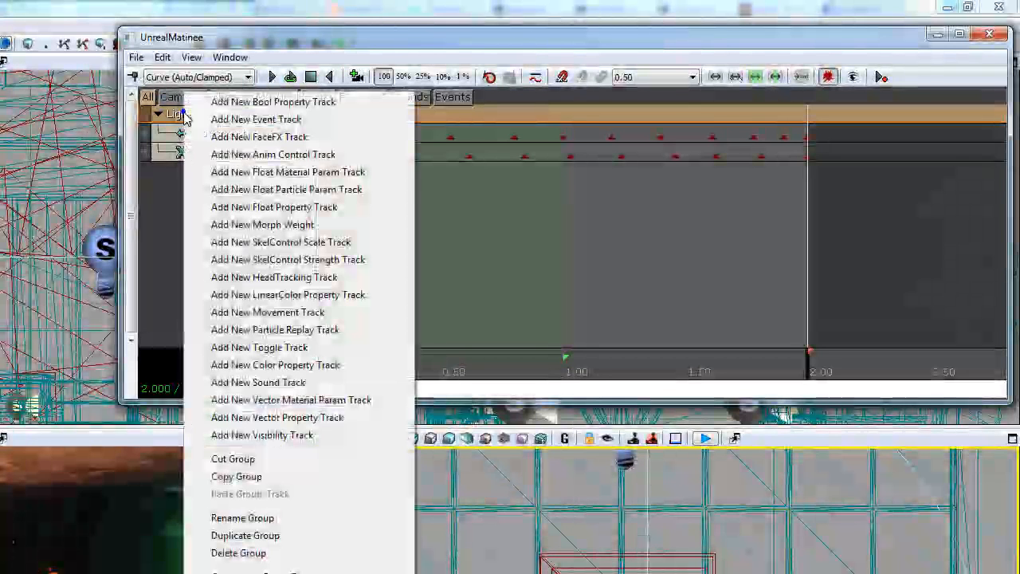
{"action": "left_click", "coordinate": [290, 209]}
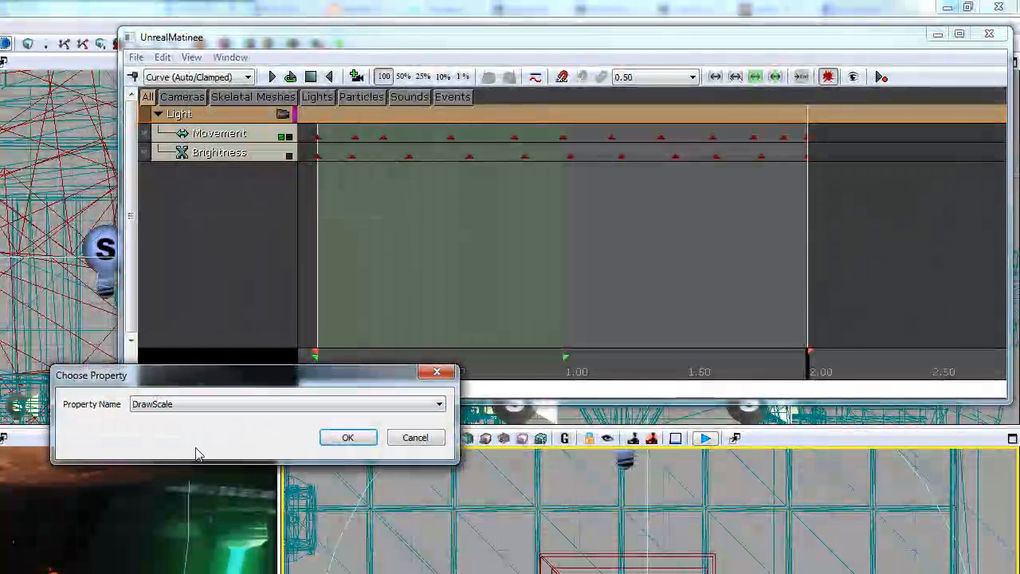
{"action": "left_click", "coordinate": [177, 404]}
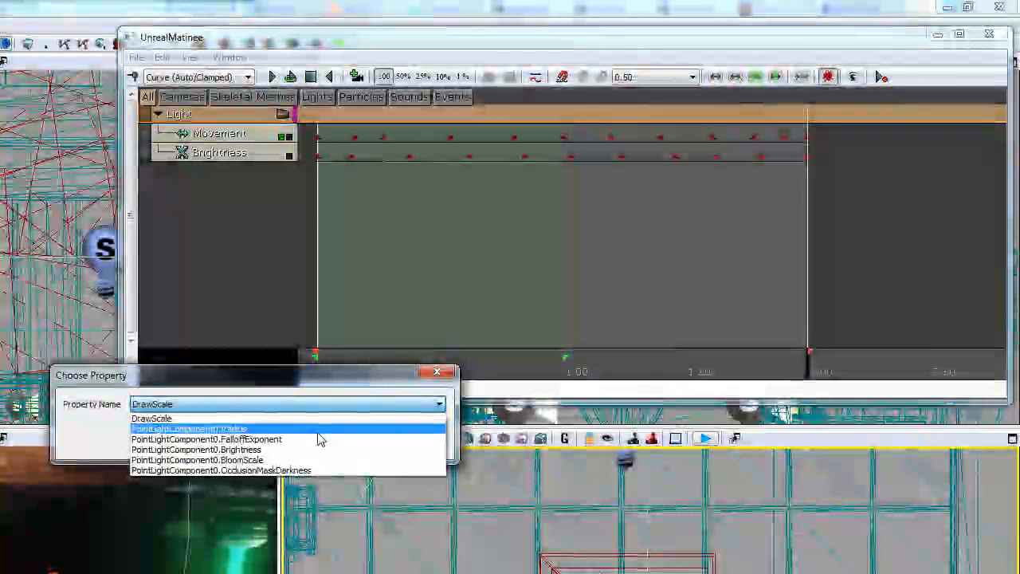
{"action": "left_click", "coordinate": [270, 430]}
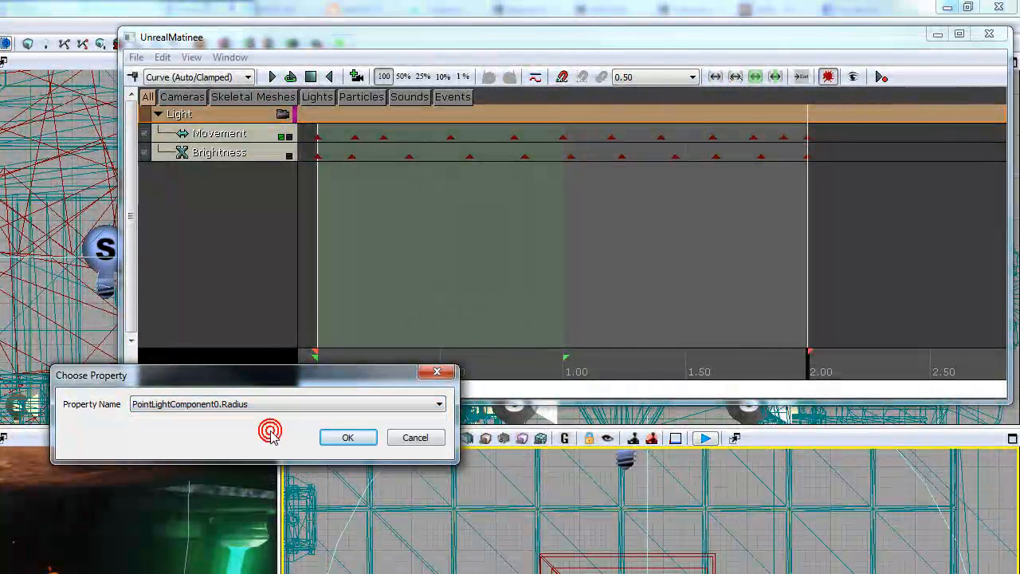
{"action": "left_click", "coordinate": [348, 437]}
Add keys to the Radius track at about 0.16, 0.49, 0.81, 1.26, 1.51, 1.81 and 2 s
{"action": "left_click", "coordinate": [348, 376]}
{"action": "left_click", "coordinate": [356, 381]}
{"action": "key", "text": "Return"}
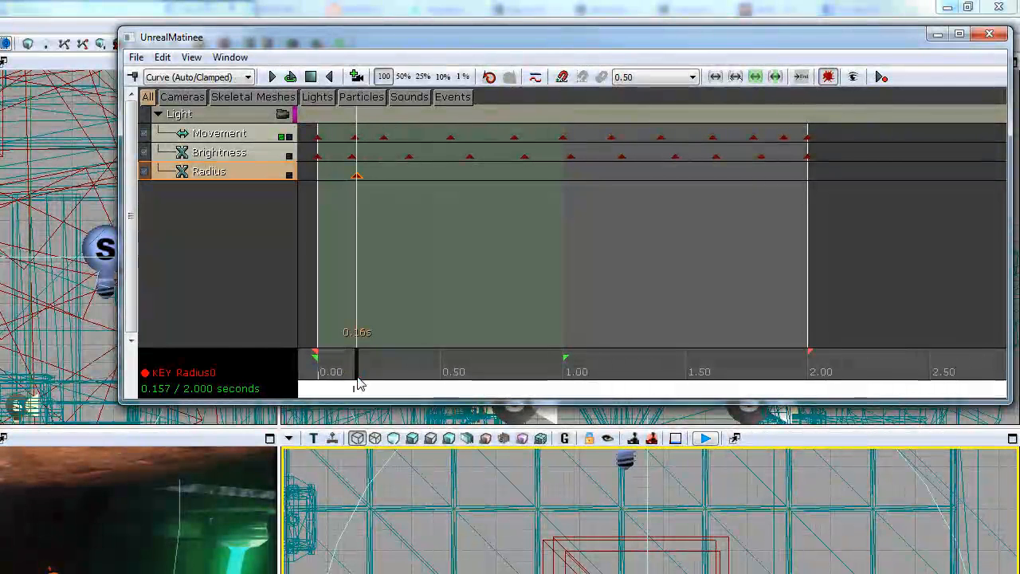
{"action": "left_click_drag", "start_coordinate": [402, 375], "coordinate": [439, 374]}
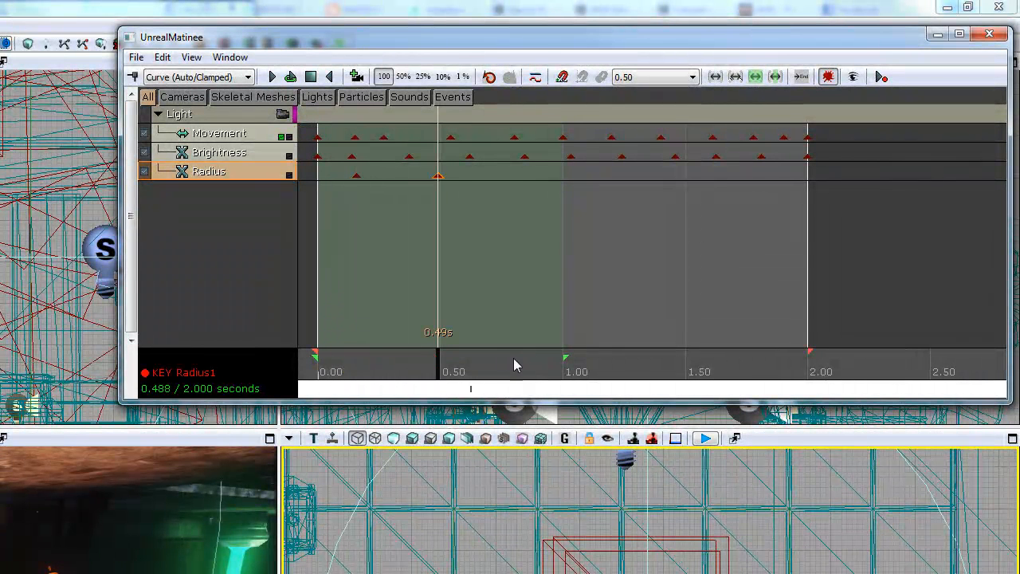
{"action": "left_click", "coordinate": [518, 369]}
{"action": "left_click", "coordinate": [627, 372]}
{"action": "key", "text": "Return"}
{"action": "left_click", "coordinate": [689, 371]}
{"action": "key", "text": "Return"}
{"action": "left_click", "coordinate": [766, 365]}
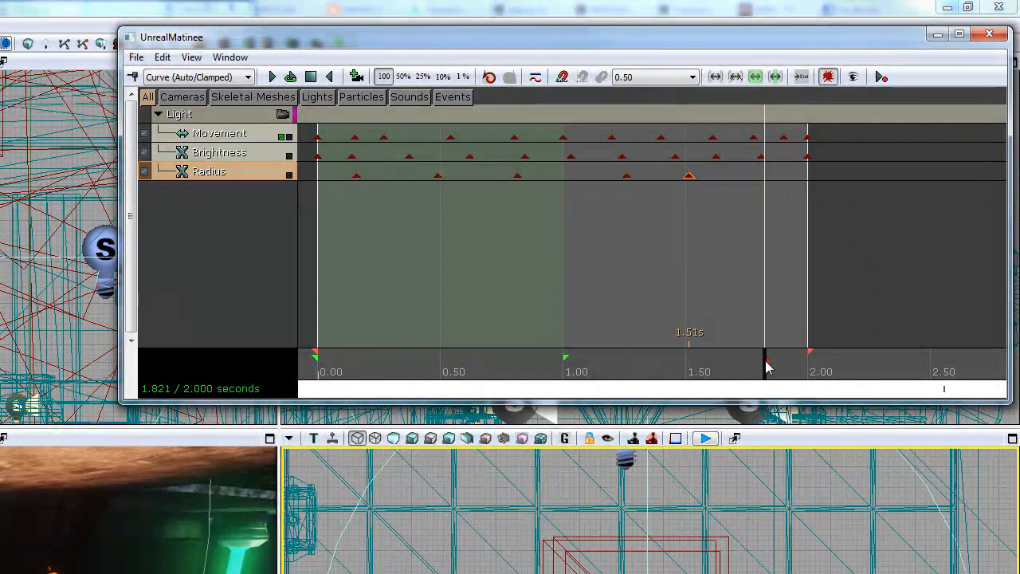
{"action": "key", "text": "Return"}
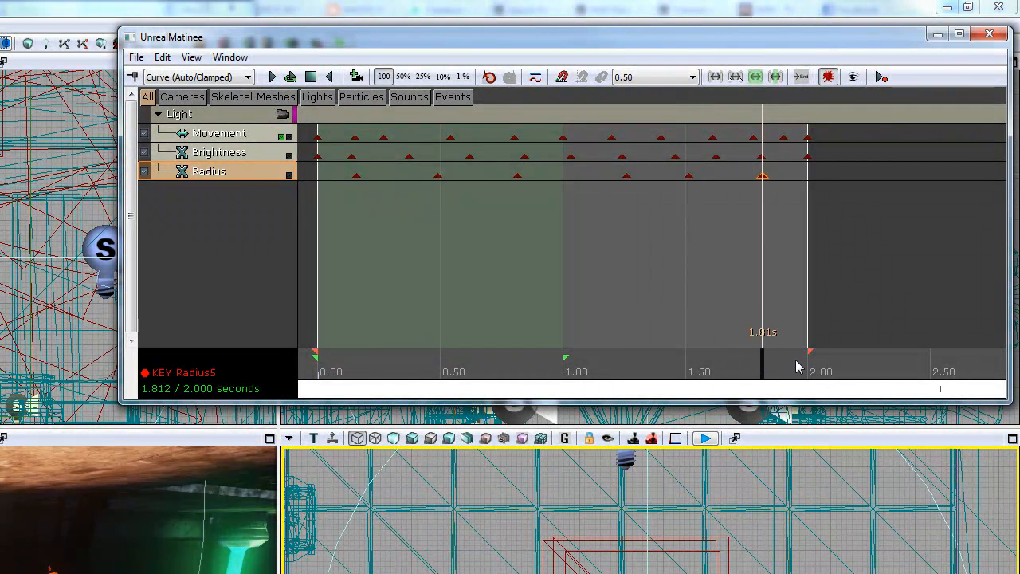
{"action": "left_click", "coordinate": [807, 366]}
{"action": "key", "text": "Return"}
Enter a new value for the Radius key near 1.81 s and set the key near 1.26 s to 128
{"action": "left_click", "coordinate": [762, 175]}
{"action": "right_click", "coordinate": [761, 175]}
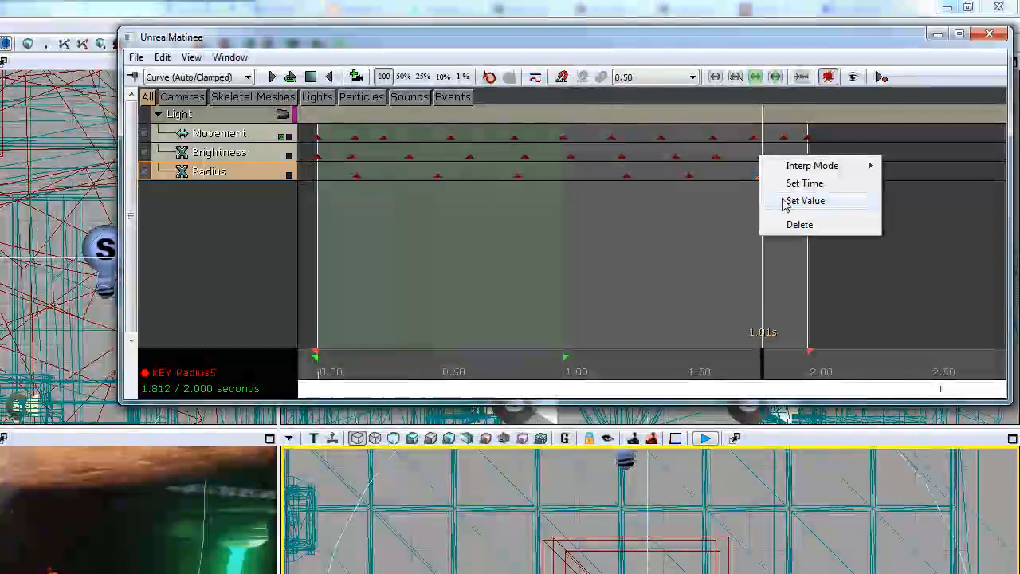
{"action": "left_click", "coordinate": [786, 201]}
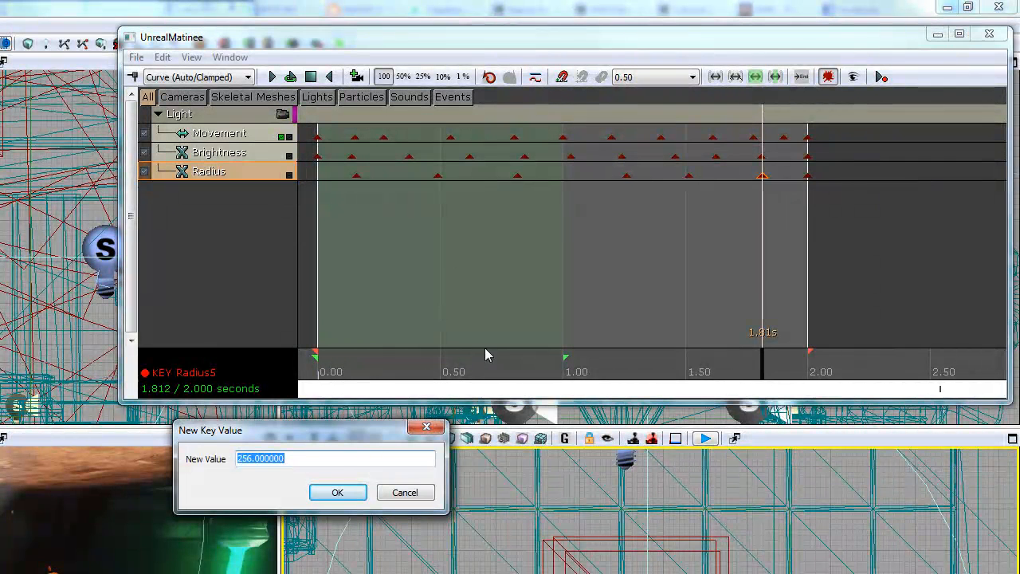
{"action": "key", "text": "Return"}
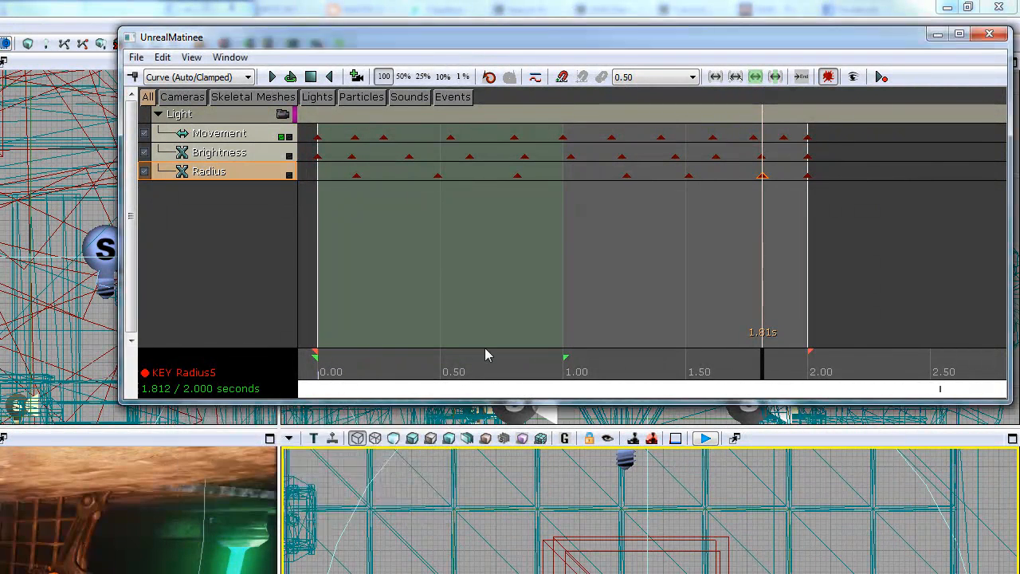
{"action": "right_click", "coordinate": [627, 176]}
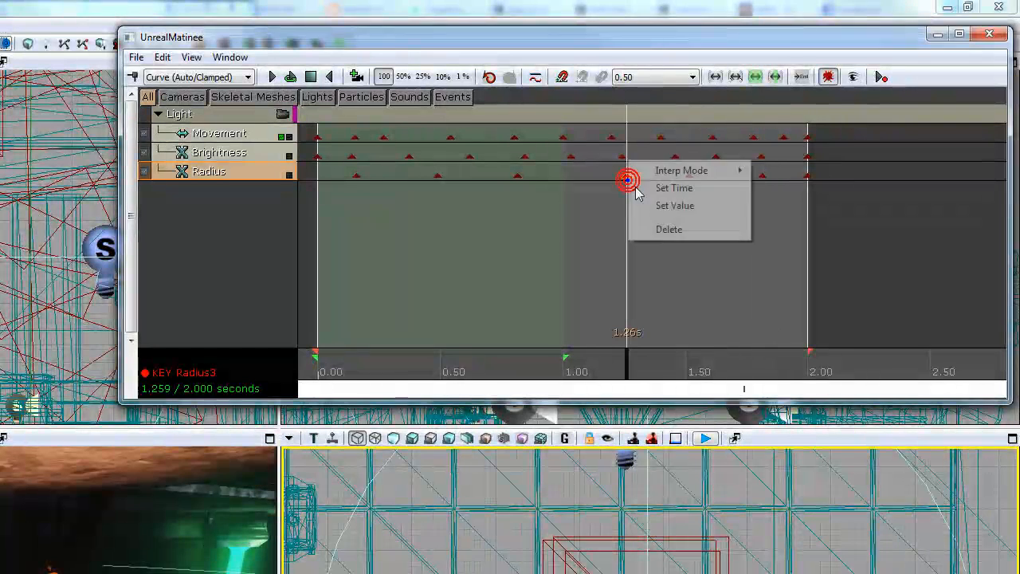
{"action": "left_click", "coordinate": [649, 203]}
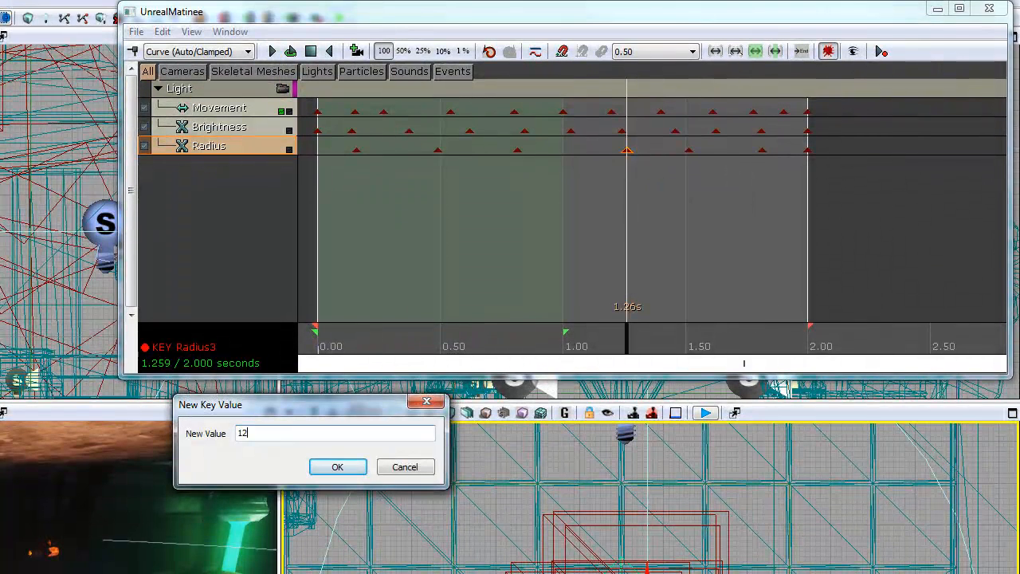
{"action": "type", "text": "128"}
{"action": "key", "text": "Return"}
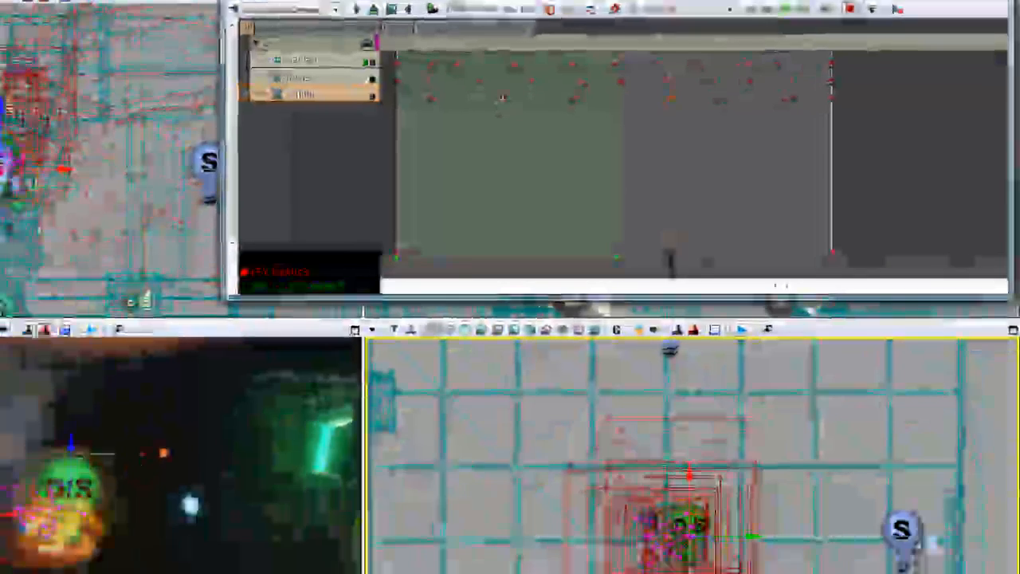
Set the Radius key near 0.49 s to 400 and play the sequence in a loop
{"action": "right_click", "coordinate": [517, 84]}
{"action": "left_click", "coordinate": [560, 108]}
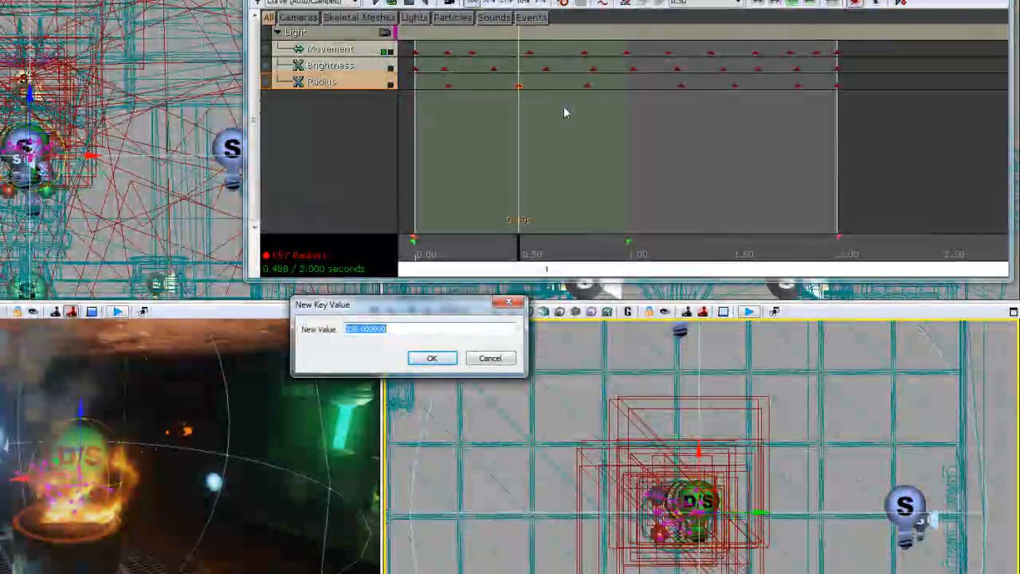
{"action": "type", "text": "400"}
{"action": "key", "text": "Return"}
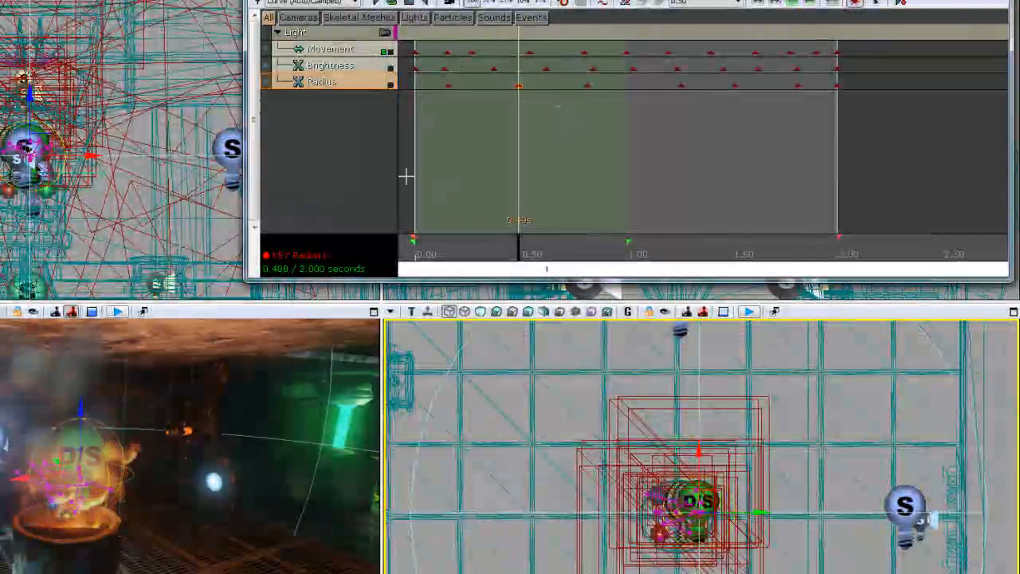
{"action": "left_click", "coordinate": [391, 2]}
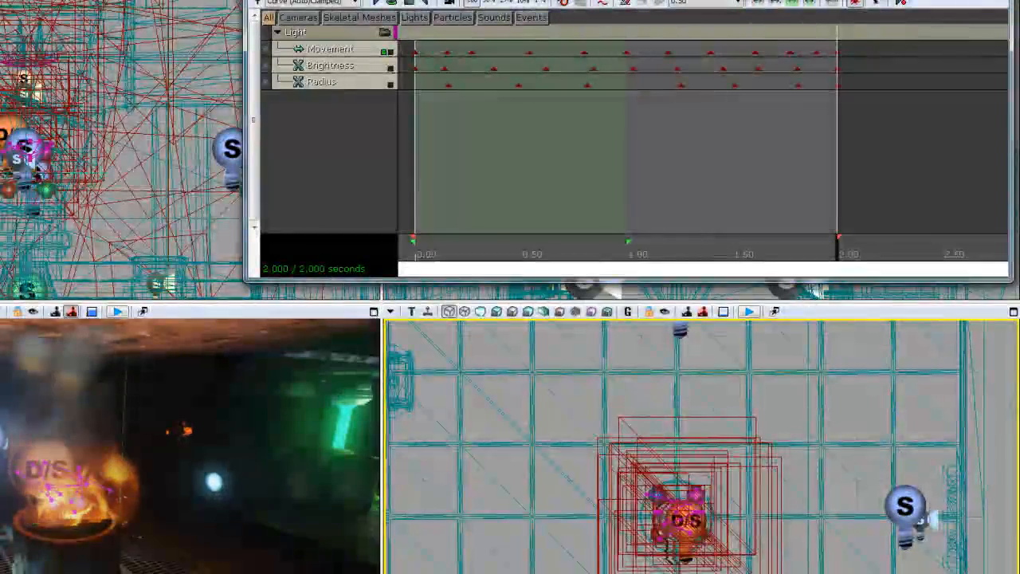
Close the Matinee editor and return to the Matinee node in the Kismet main sequence
{"action": "key", "text": "alt+F4"}
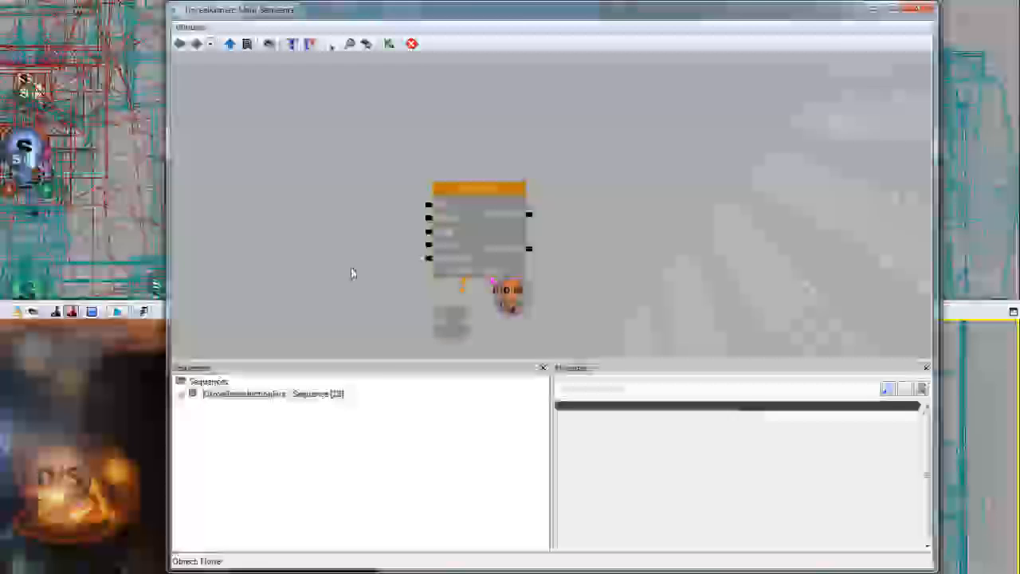
{"action": "left_click_drag", "start_coordinate": [350, 266], "coordinate": [347, 229]}
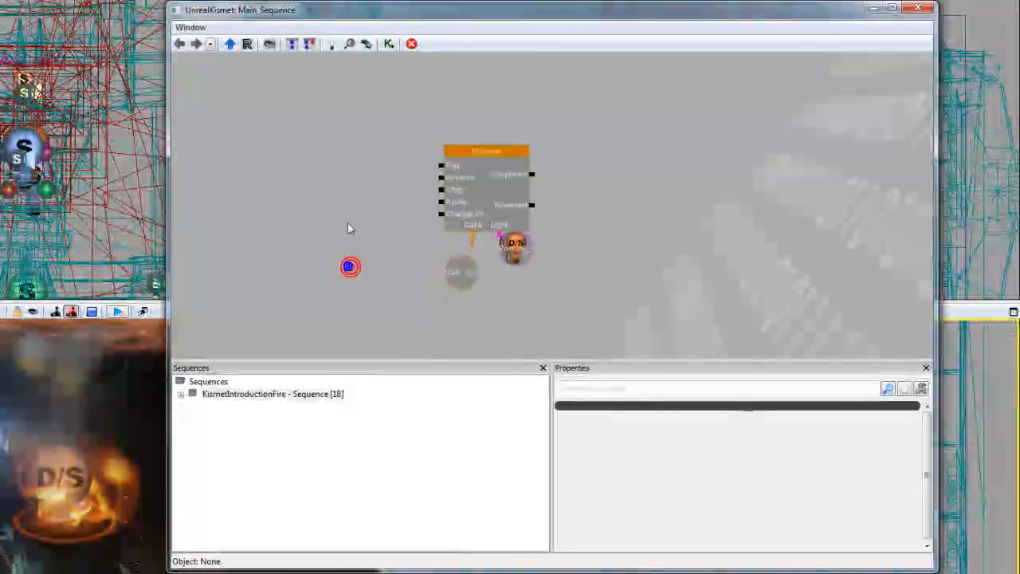
{"action": "scroll", "coordinate": [348, 229], "scroll_direction": "up", "scroll_amount": 1}
{"action": "left_click_drag", "start_coordinate": [524, 263], "coordinate": [541, 295]}
{"action": "left_click", "coordinate": [341, 258]}
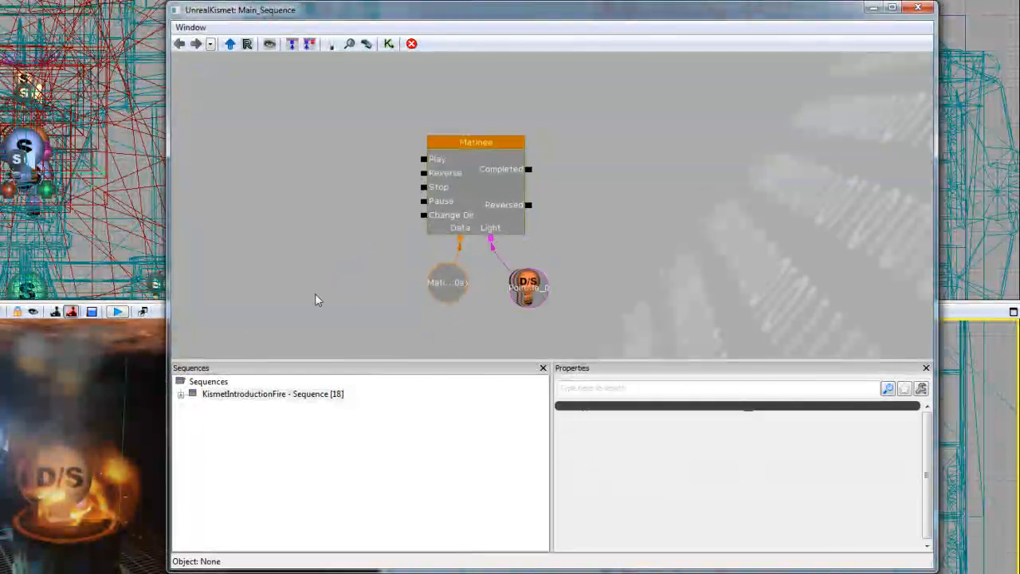
{"action": "left_click_drag", "start_coordinate": [343, 253], "coordinate": [351, 269]}
{"action": "left_click", "coordinate": [486, 170]}
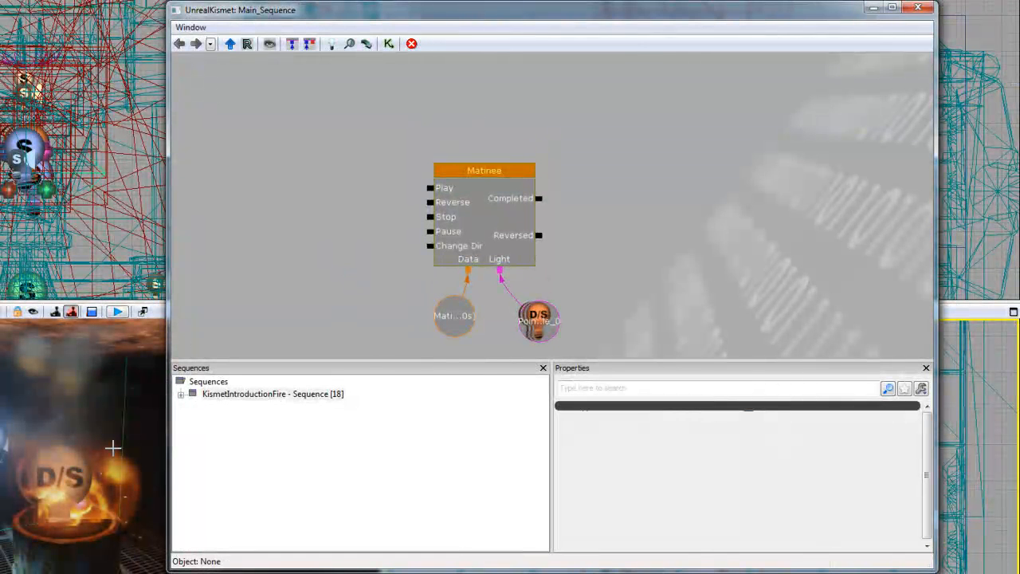
{"action": "left_click_drag", "start_coordinate": [287, 276], "coordinate": [355, 250]}
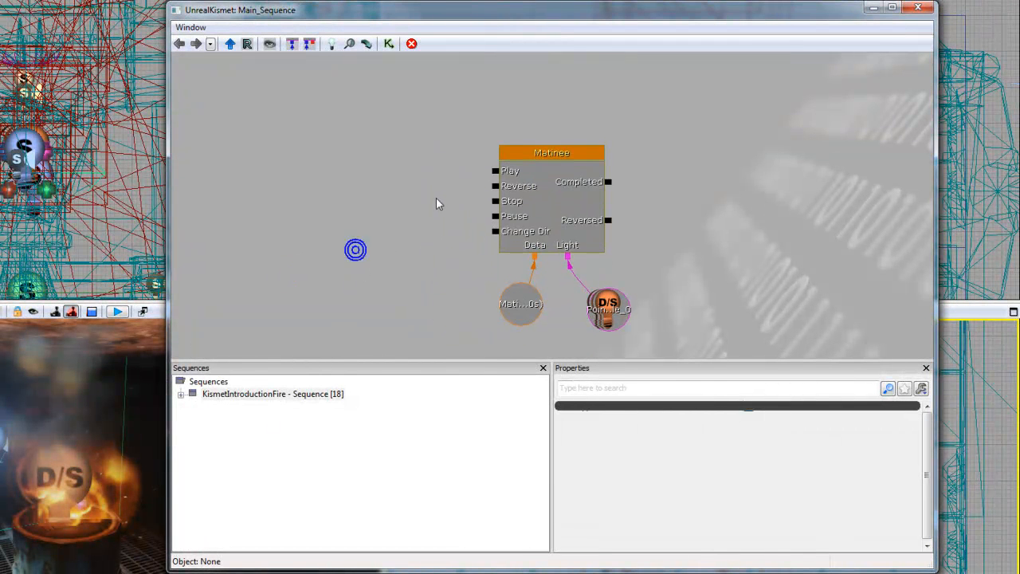
Add a Level Loaded event beside the Matinee node and connect its Loaded and Visible output to the Matinee's Play input
{"action": "right_click", "coordinate": [304, 187]}
{"action": "mouse_move", "coordinate": [351, 236]}
{"action": "right_click", "coordinate": [283, 155]}
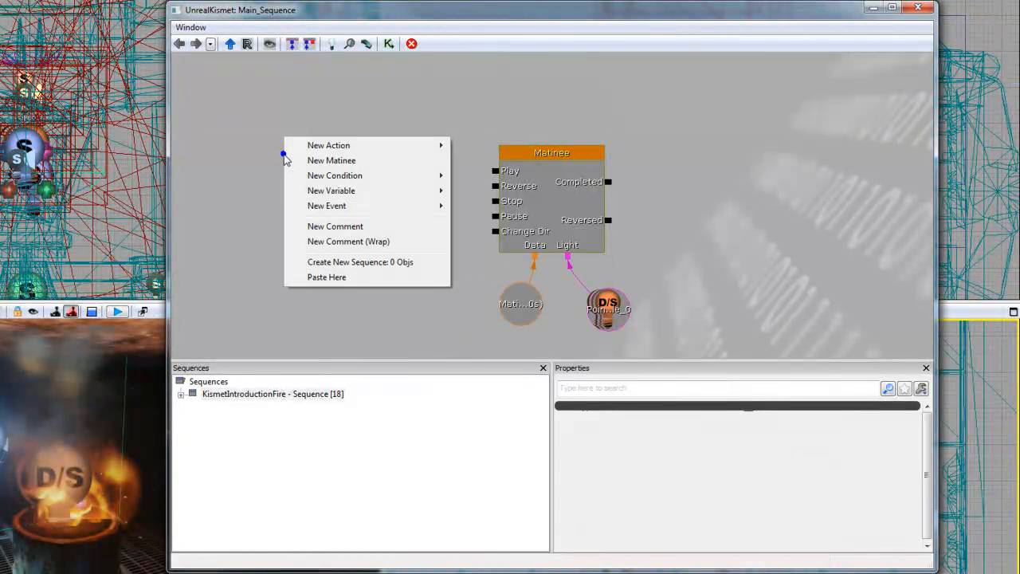
{"action": "mouse_move", "coordinate": [371, 209]}
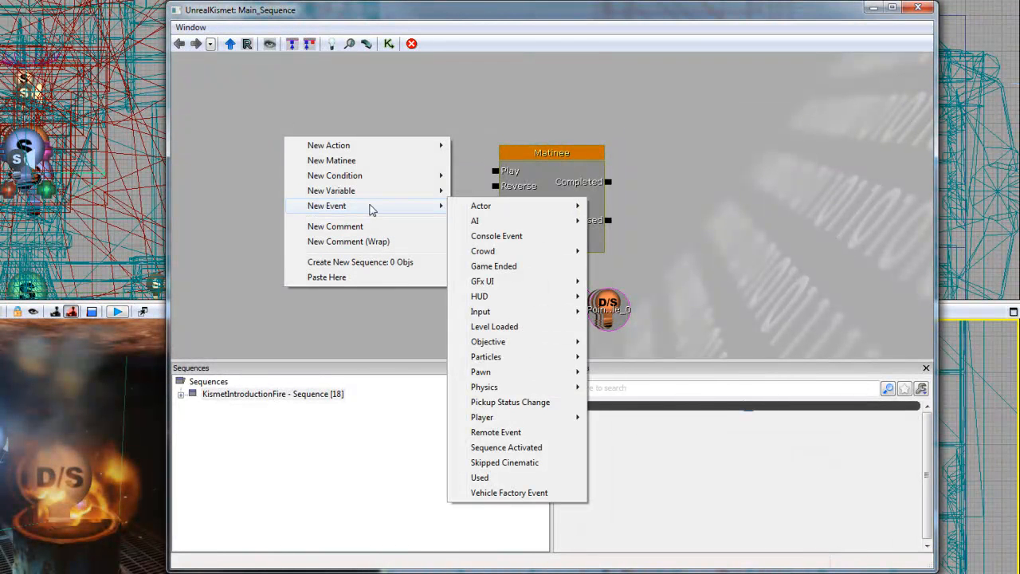
{"action": "left_click", "coordinate": [493, 327]}
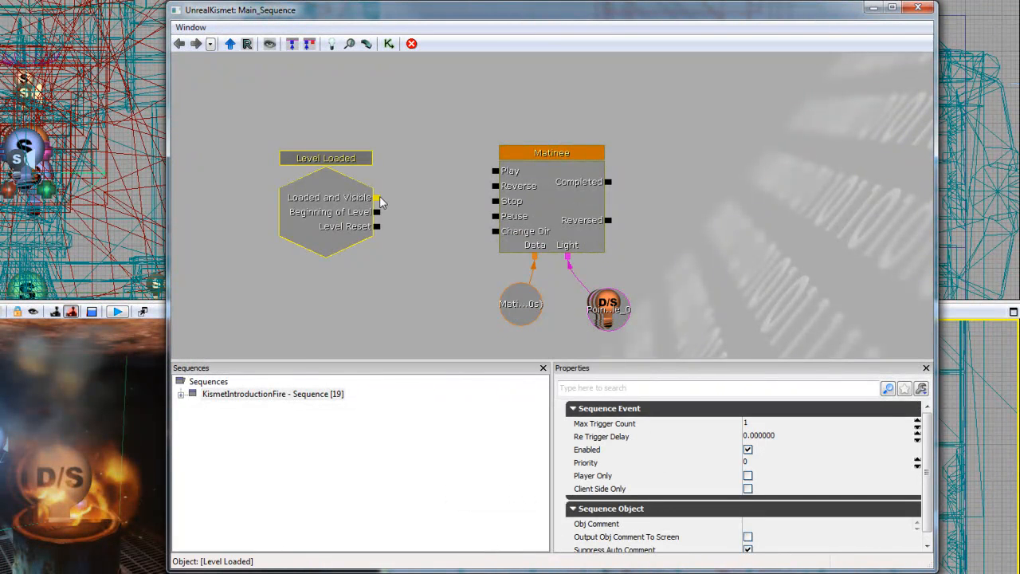
{"action": "left_click", "coordinate": [407, 198]}
{"action": "left_click_drag", "start_coordinate": [494, 179], "coordinate": [495, 172]}
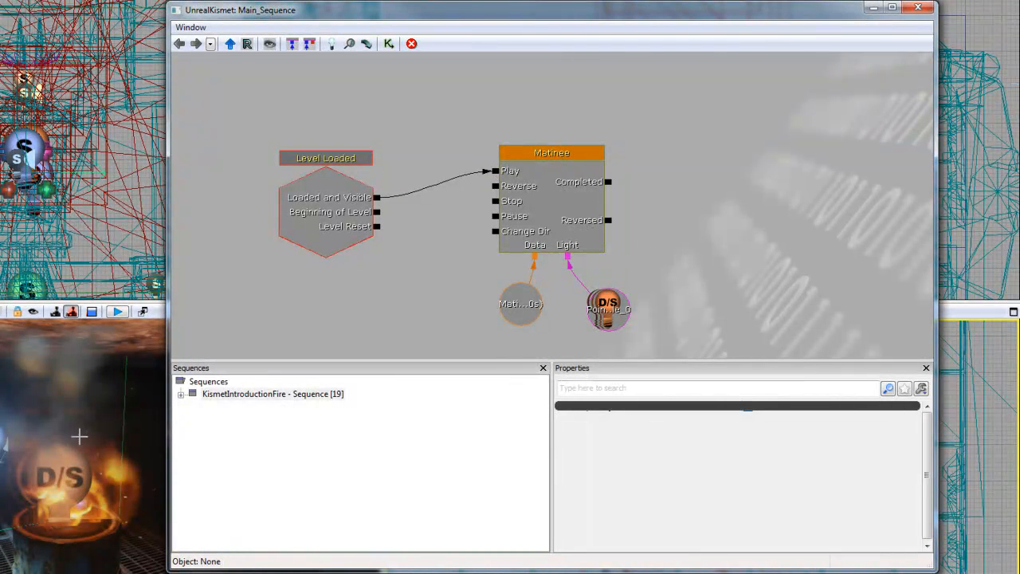
Enable looping on the Matinee node and set its play rate to 1.2
{"action": "left_click", "coordinate": [537, 206]}
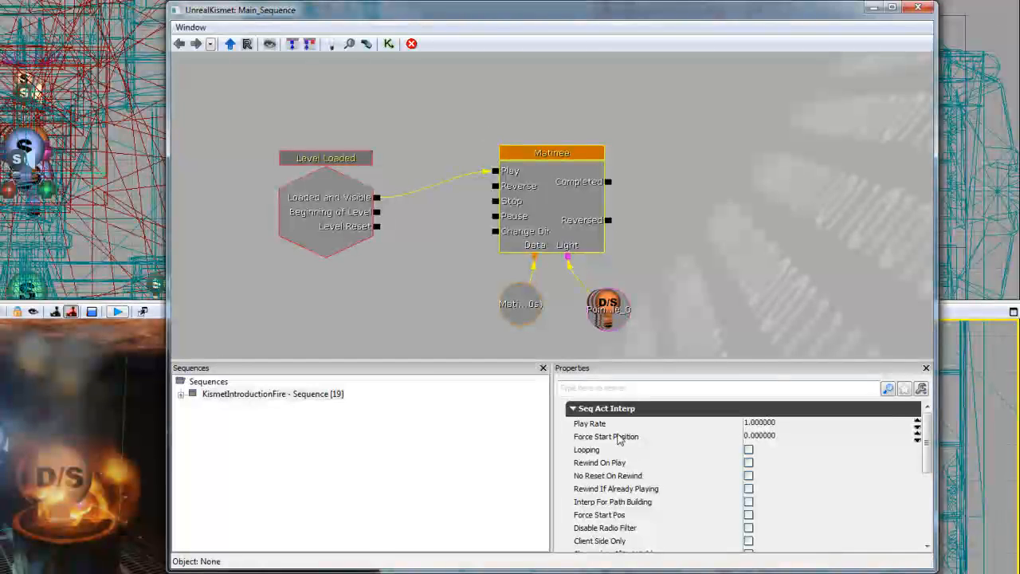
{"action": "left_click", "coordinate": [748, 450]}
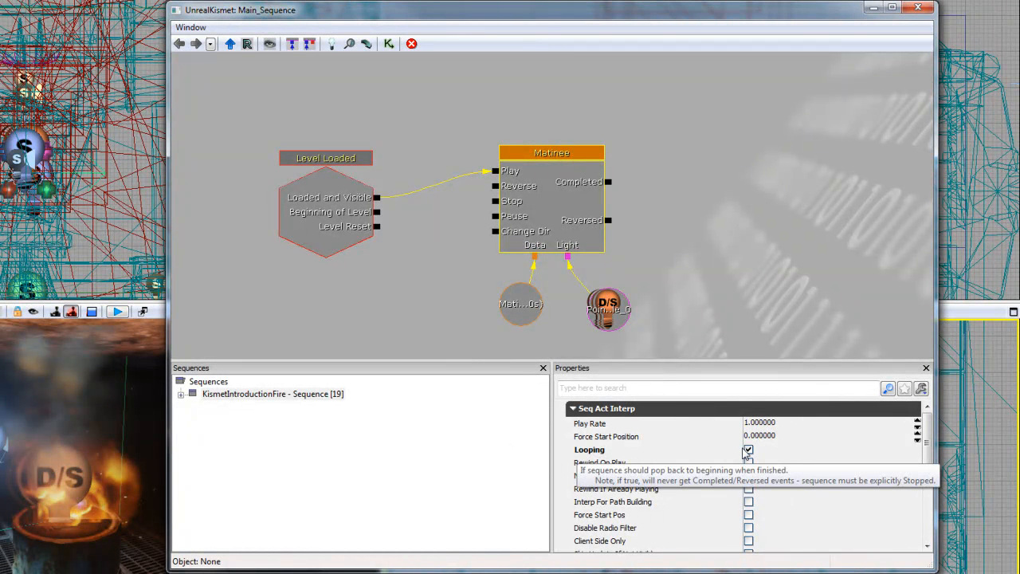
{"action": "left_click", "coordinate": [767, 424]}
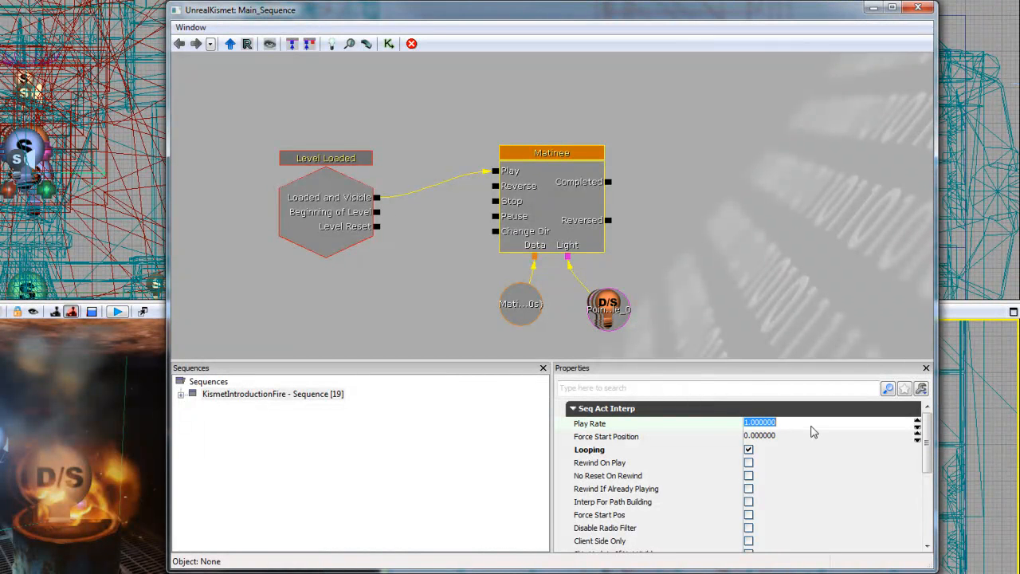
{"action": "type", "text": "0.8"}
{"action": "key", "text": "Return"}
{"action": "mouse_move", "coordinate": [929, 437]}
{"action": "left_mouse_down"}
{"action": "mouse_move", "coordinate": [928, 450]}
{"action": "mouse_move", "coordinate": [927, 434]}
{"action": "left_mouse_up"}
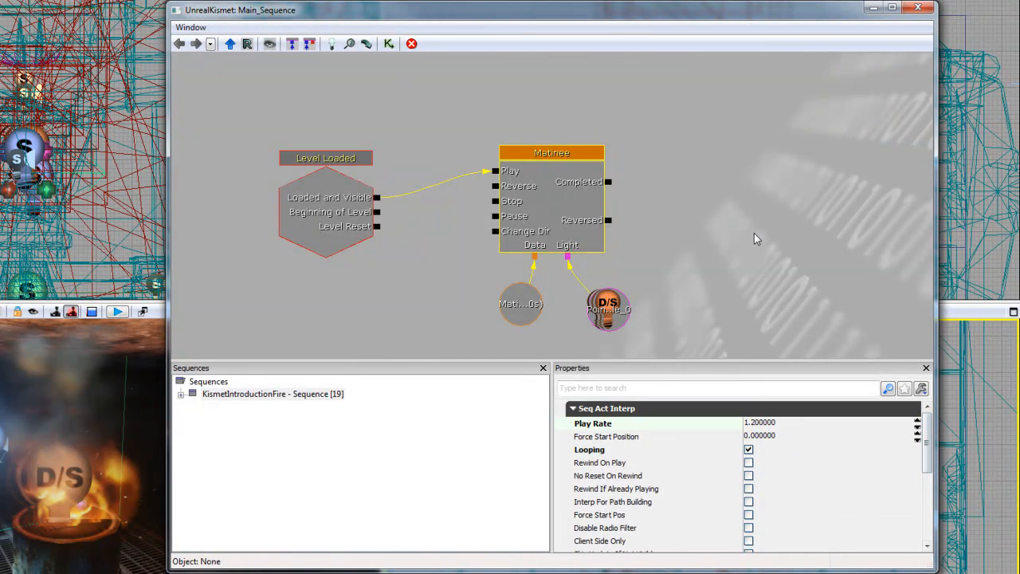
Close the Kismet editor and start a play test from the floor beside the burning barrel in the perspective view
{"action": "left_click", "coordinate": [371, 280]}
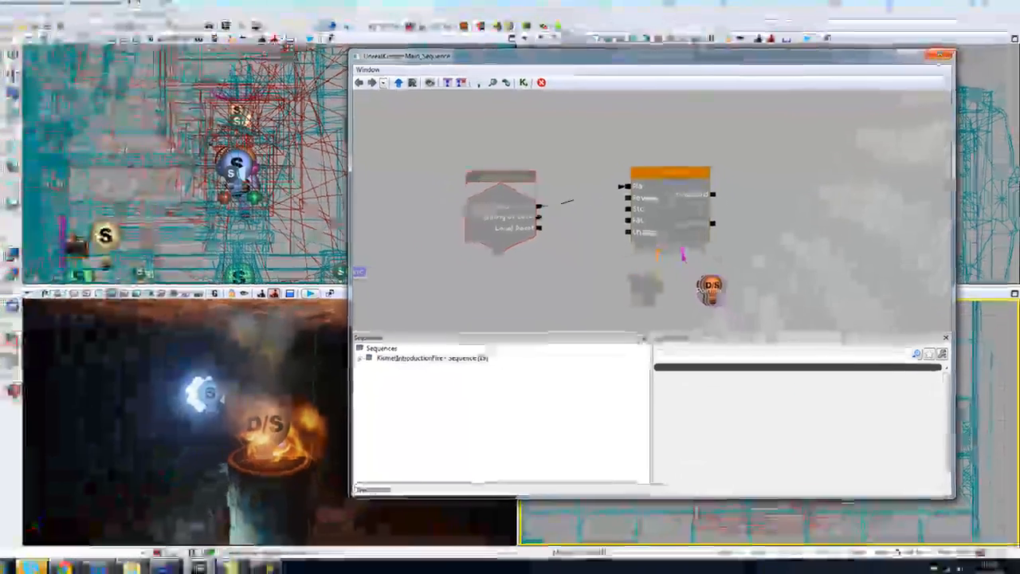
{"action": "left_click", "coordinate": [922, 16]}
{"action": "left_click_drag", "start_coordinate": [446, 446], "coordinate": [475, 524]}
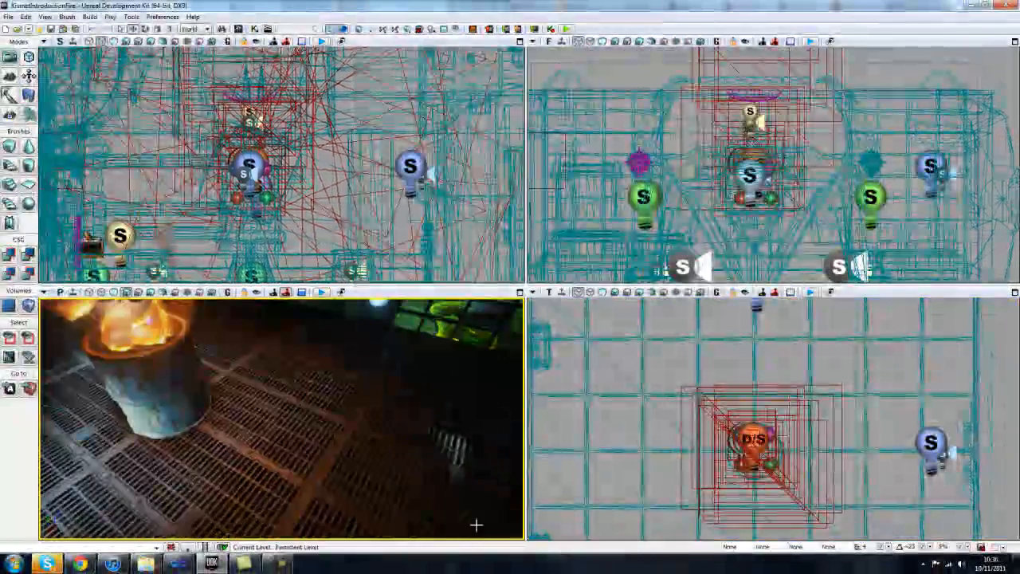
{"action": "right_click", "coordinate": [419, 484]}
{"action": "left_click", "coordinate": [454, 466]}
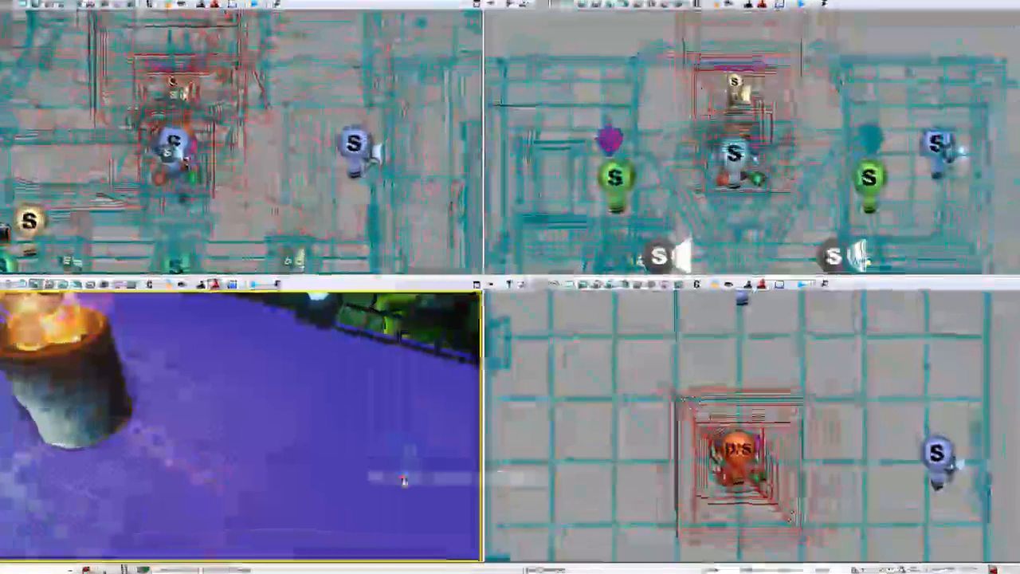